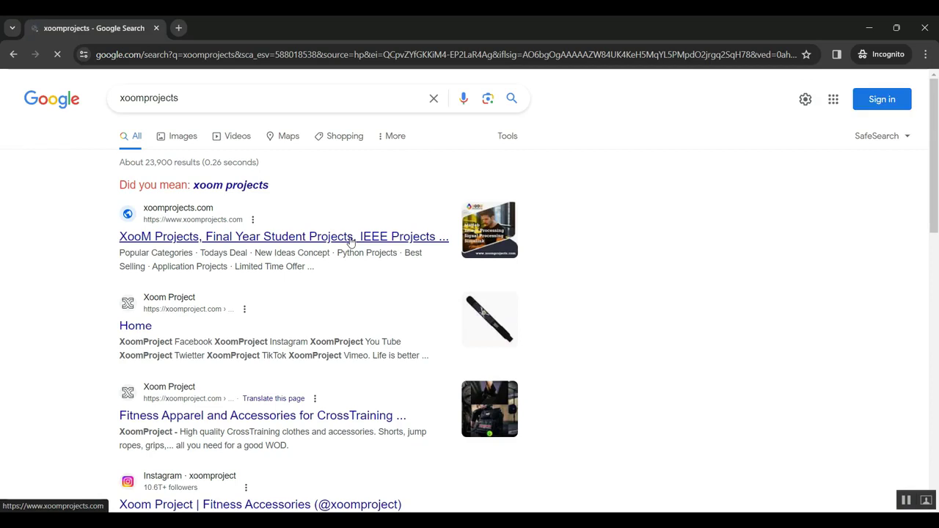
Step: Leave the search results and open the local Blood Donation site showing donors per blood group
left_click(218, 244)
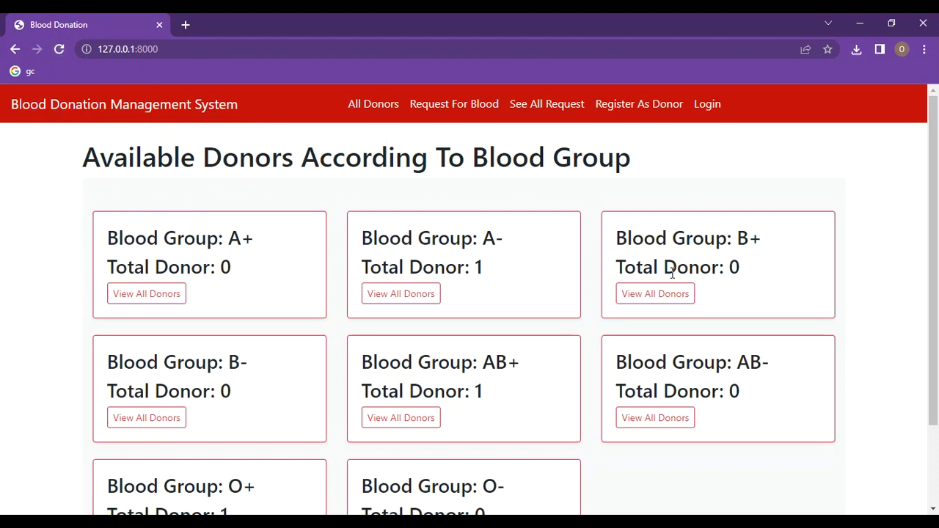
scroll(486, 353, "down", 1)
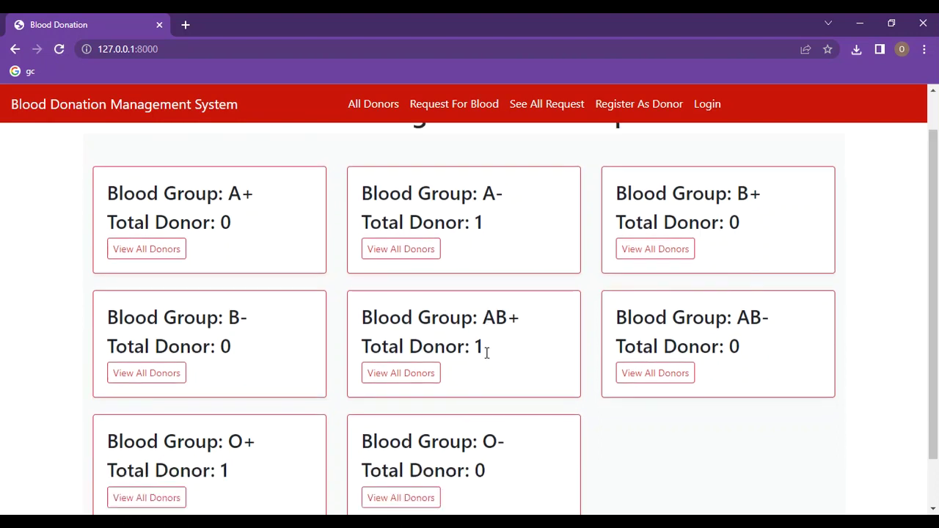
scroll(487, 353, "down", 1)
scroll(487, 353, "up", 2)
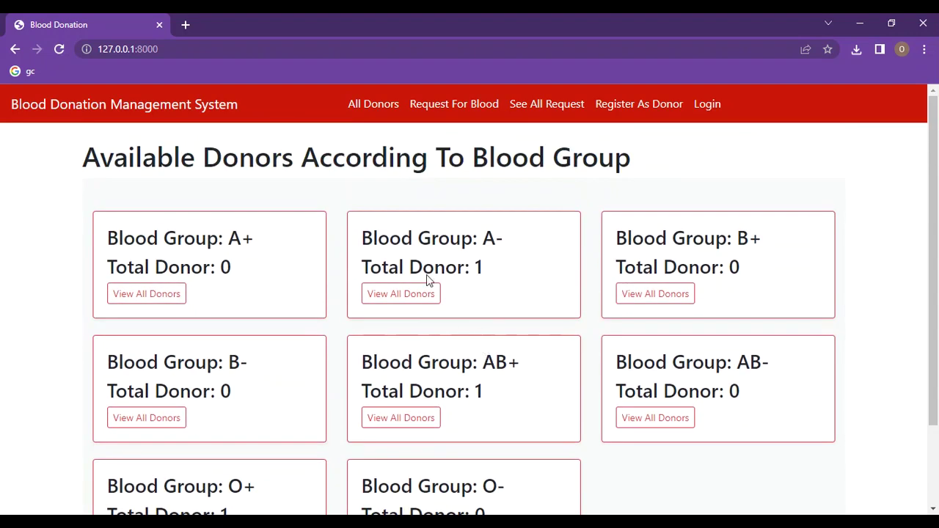
left_click(141, 296)
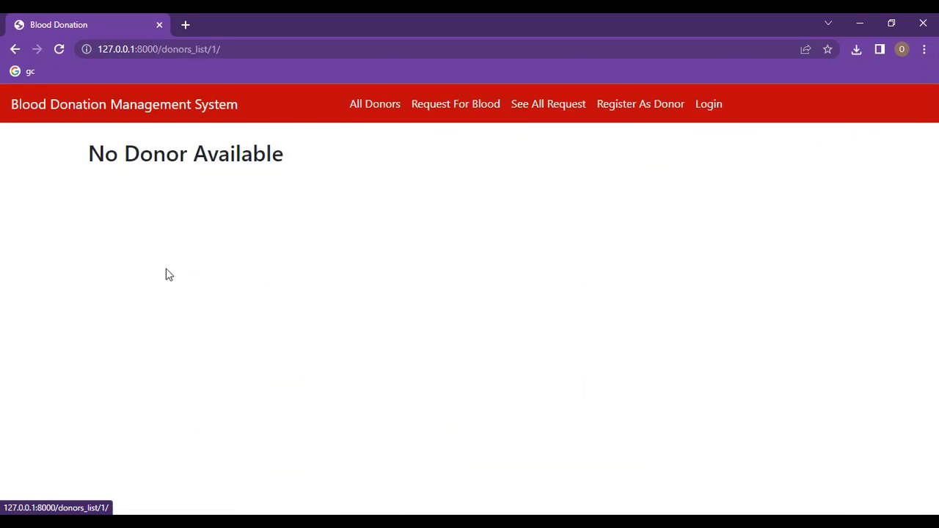
left_click(14, 49)
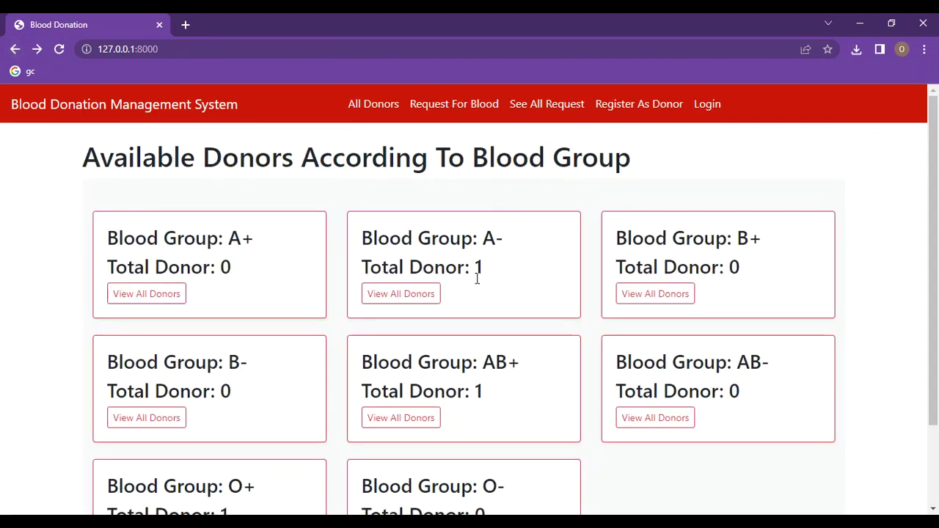
left_click(382, 297)
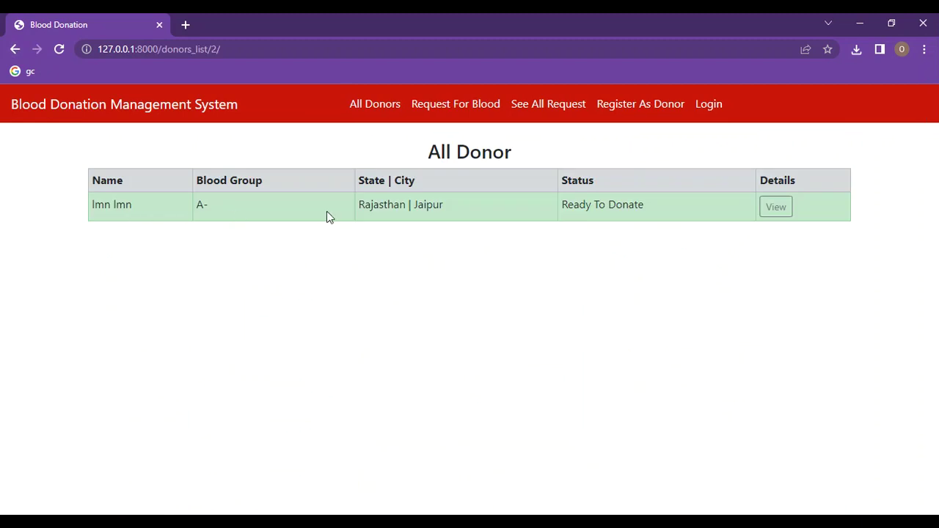
left_click(779, 207)
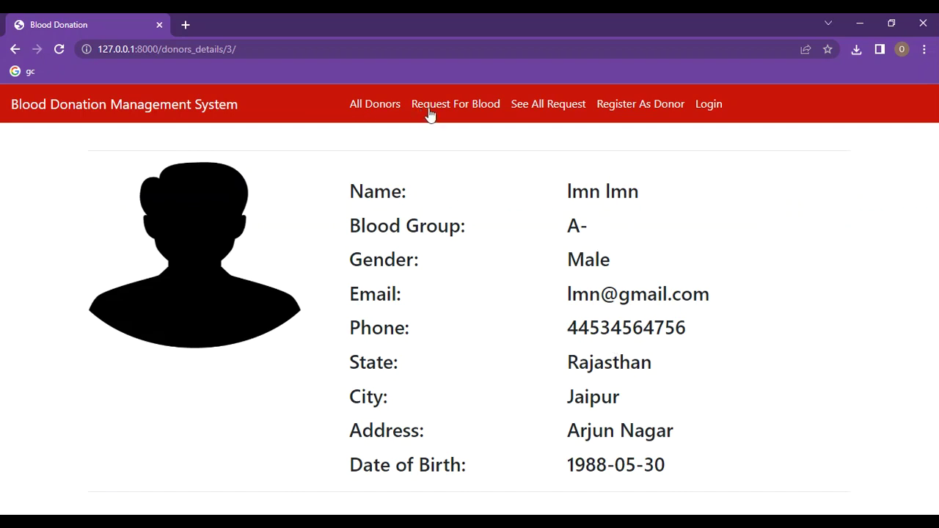
left_click(14, 50)
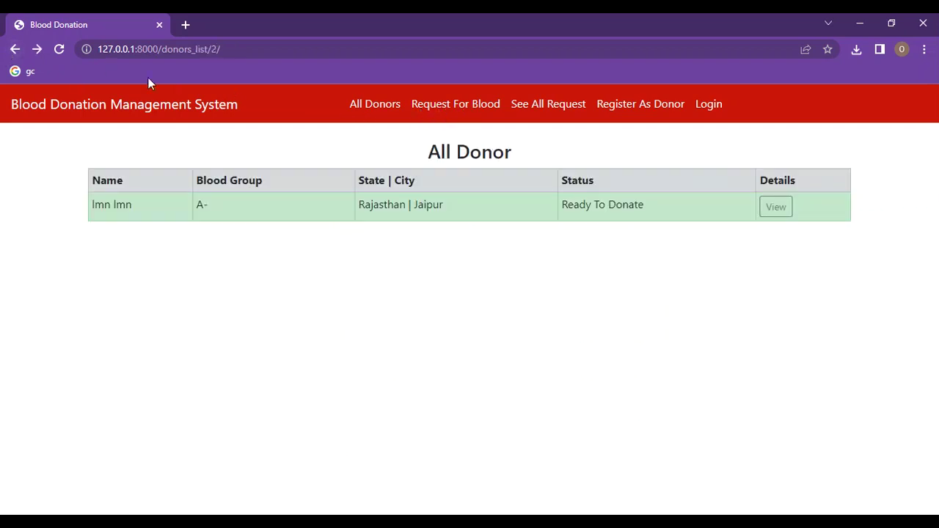
left_click(15, 49)
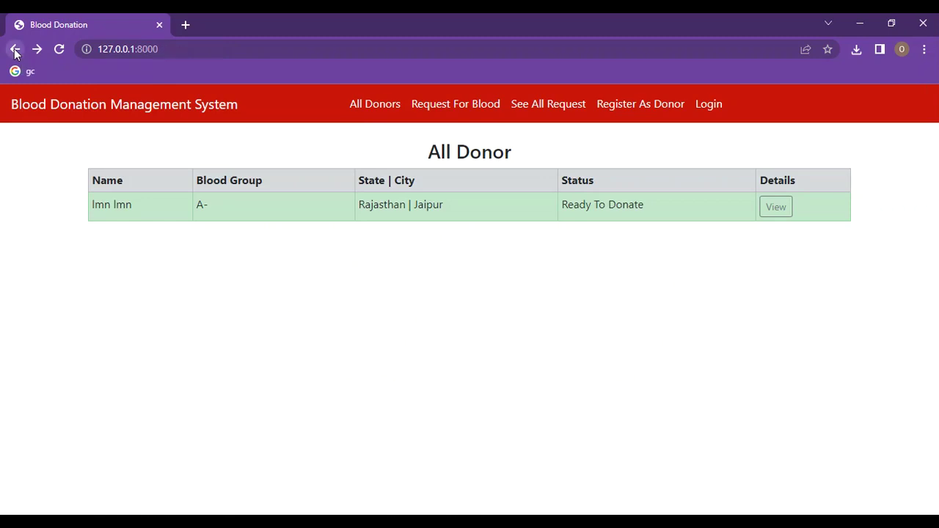
left_click(428, 103)
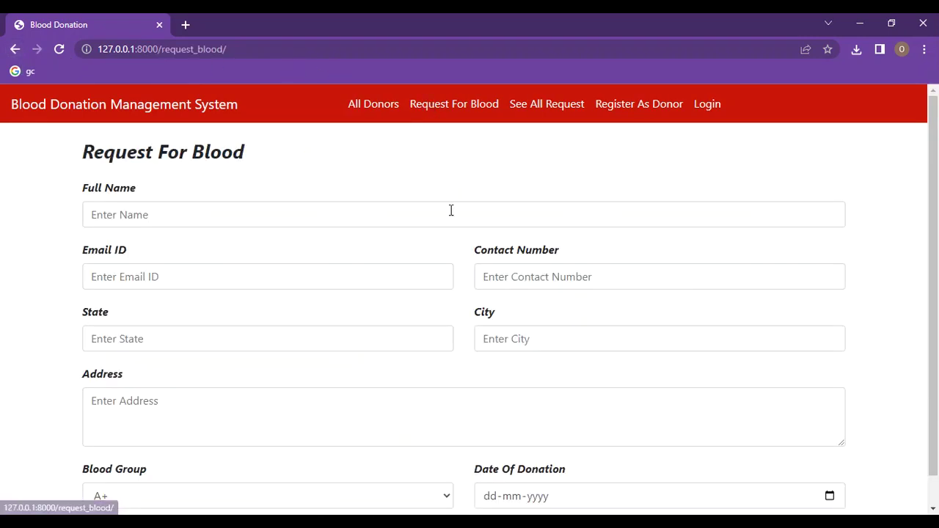
scroll(309, 253, "down", 2)
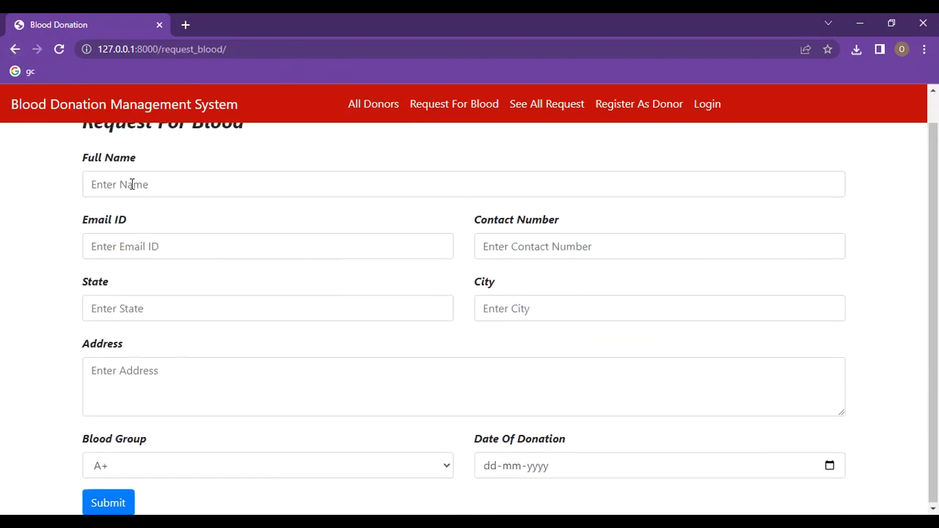
scroll(121, 183, "up", 2)
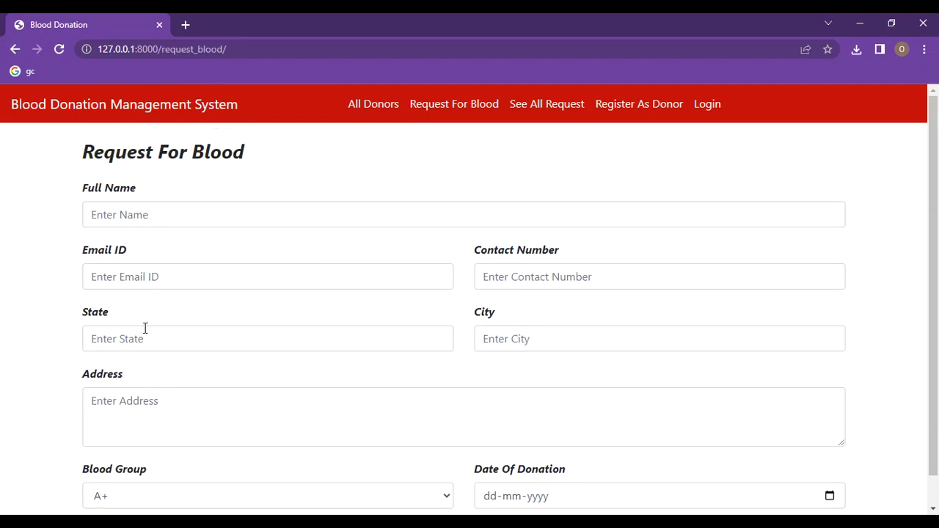
scroll(144, 374, "down", 1)
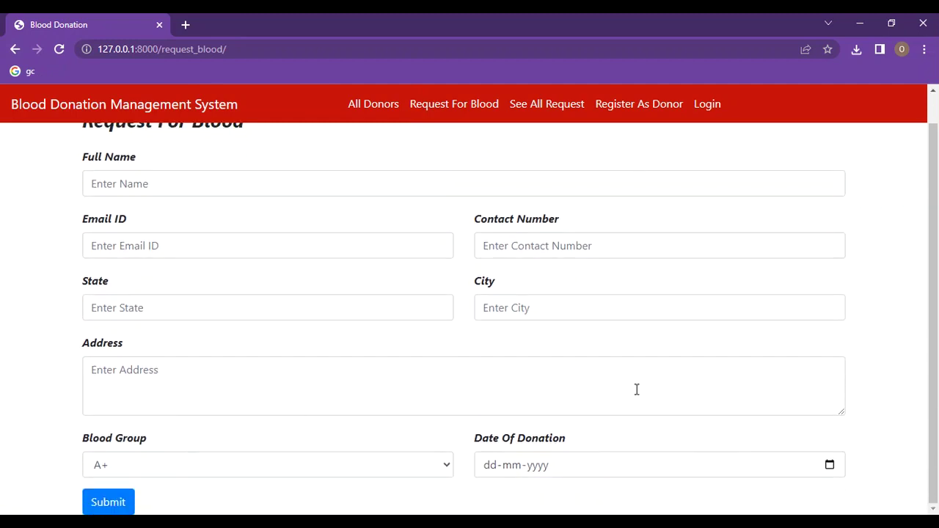
left_click(536, 108)
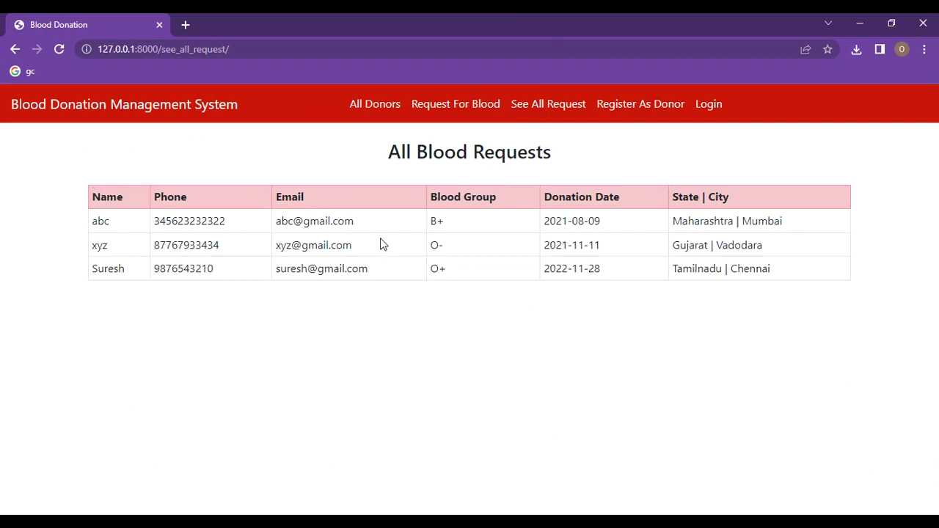
left_click(629, 107)
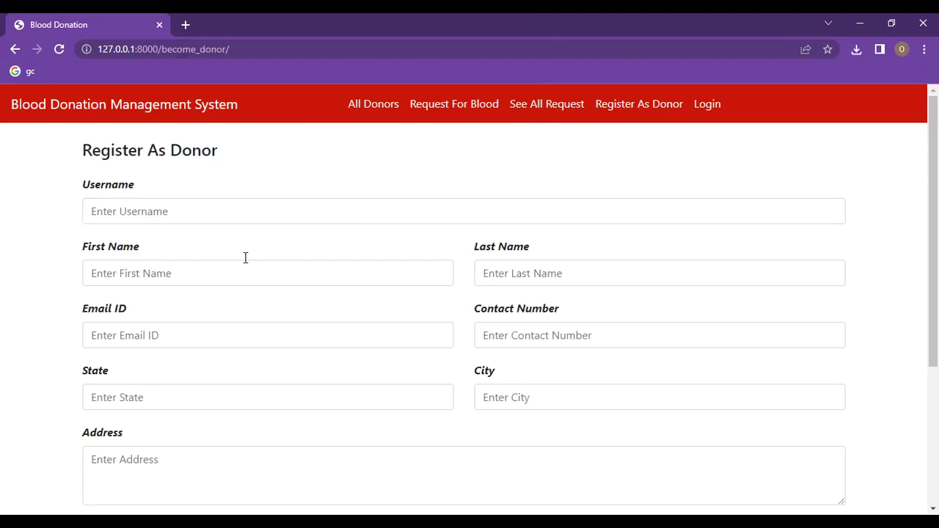
scroll(235, 208, "down", 3)
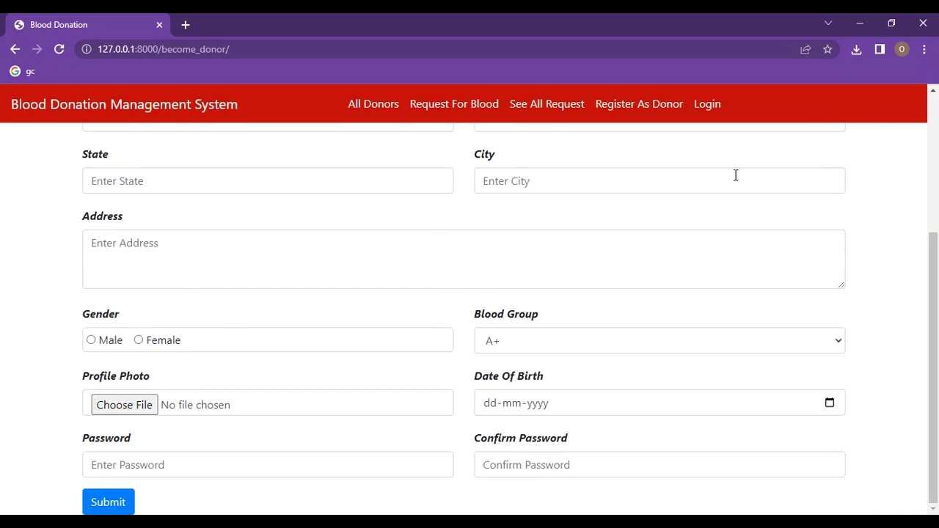
left_click(708, 106)
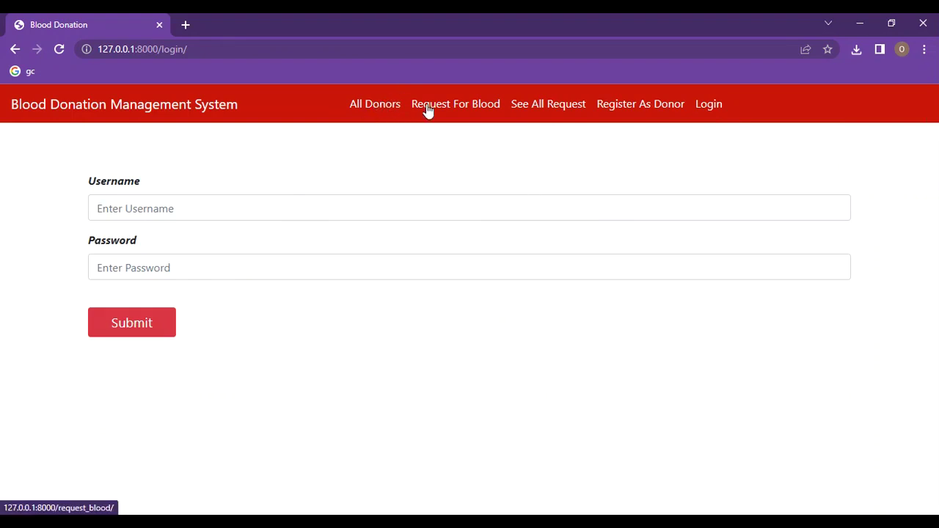
left_click(380, 107)
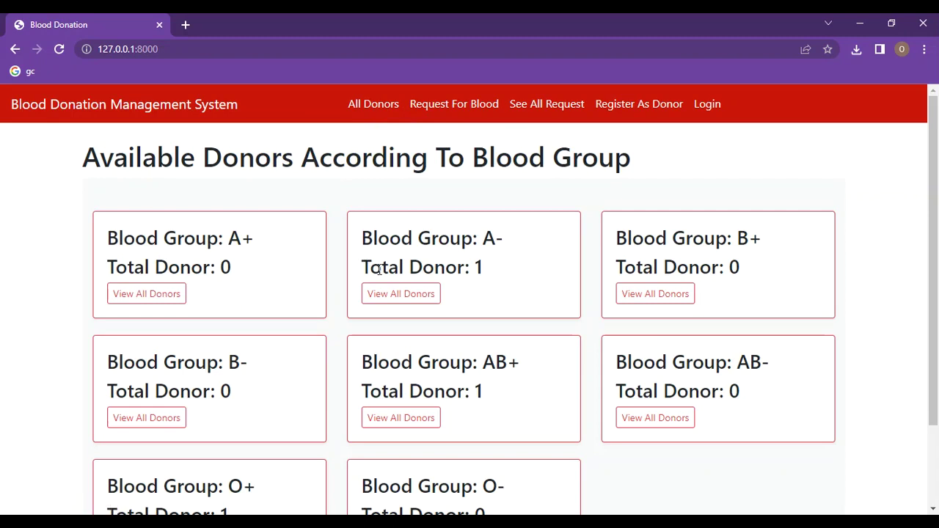
left_click(164, 294)
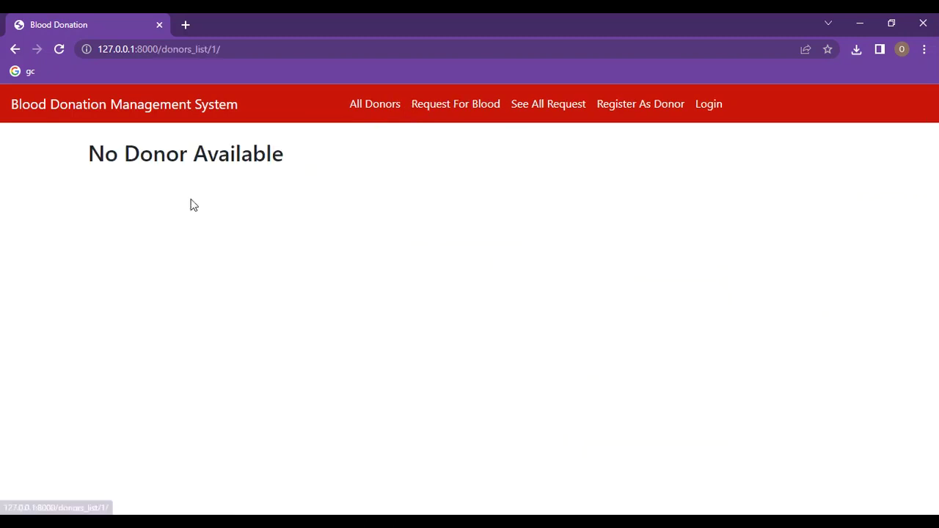
left_click(15, 49)
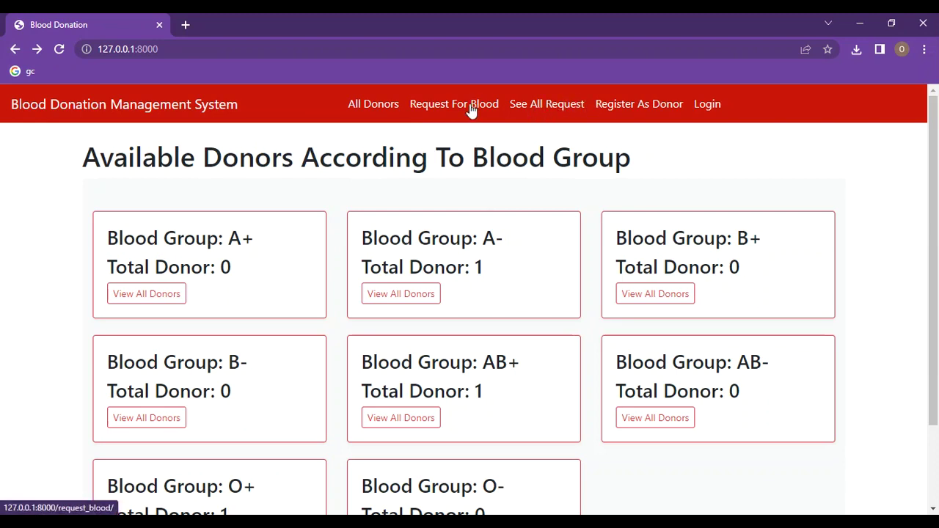
Step: Open the donor registration form and fill in the username and the donor's first name
left_click(625, 105)
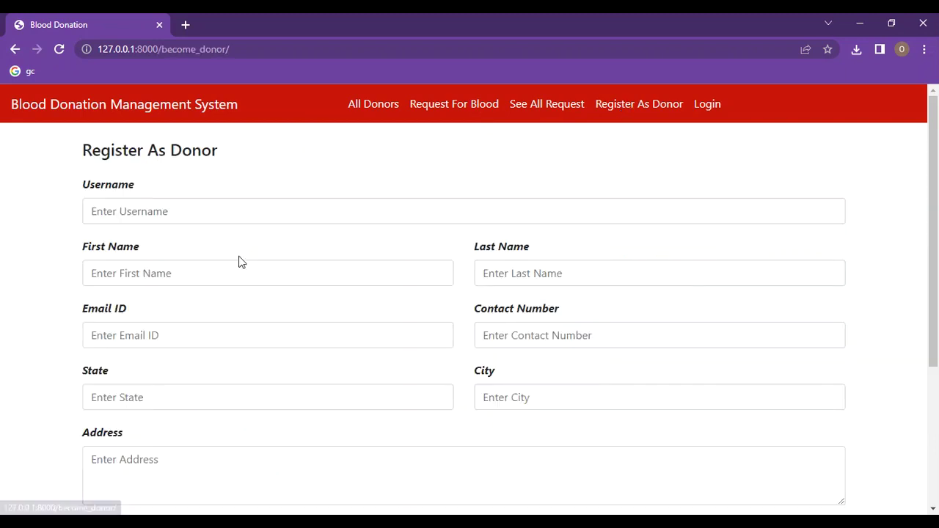
left_click(165, 212)
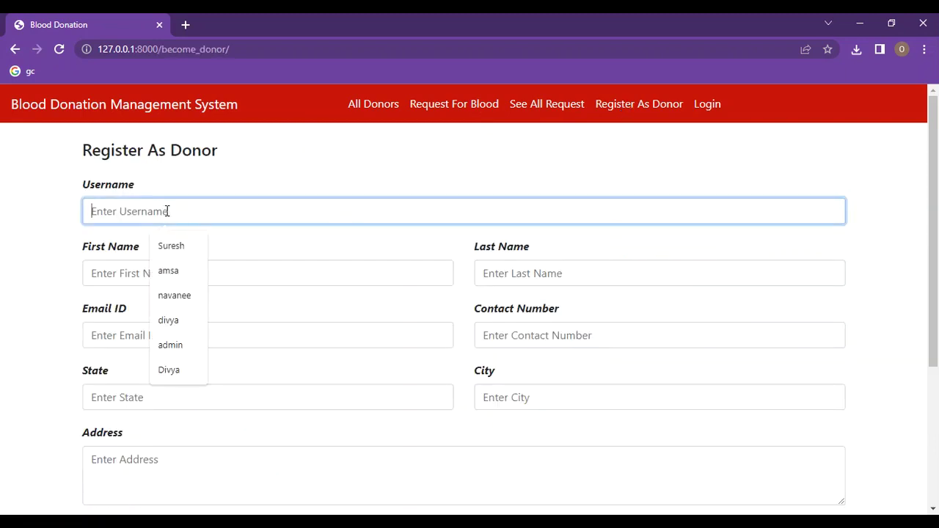
left_click(193, 308)
left_click(122, 277)
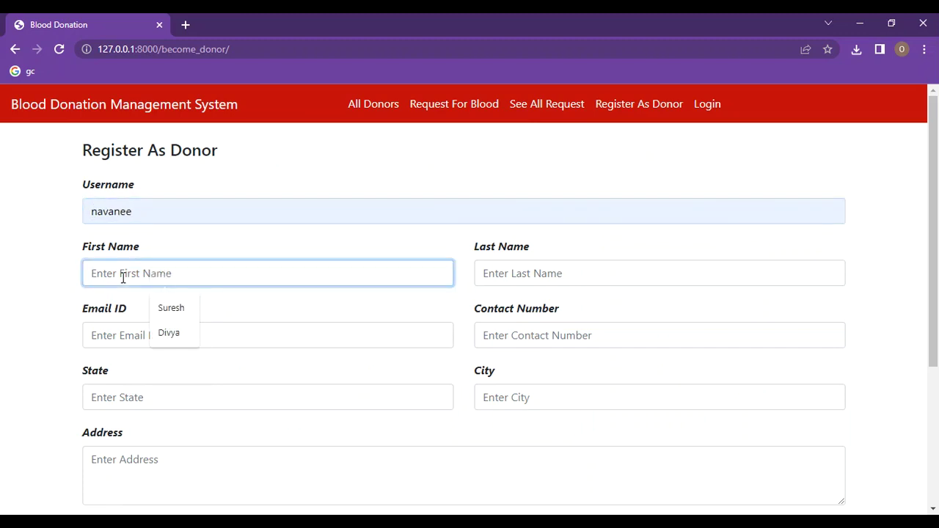
type("n")
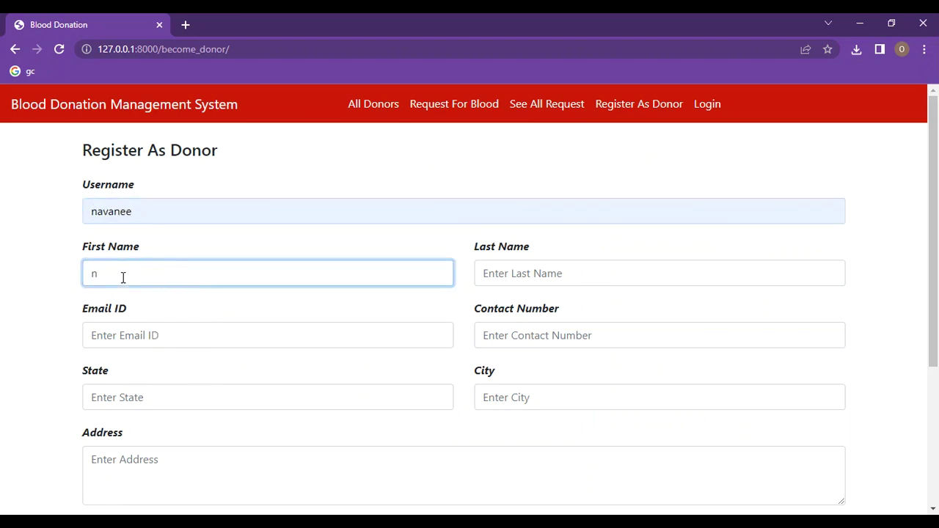
key("BackSpace")
type("N")
Step: Enter the donor's e-mail address, state Tamilnadu and contact number
left_click(504, 276)
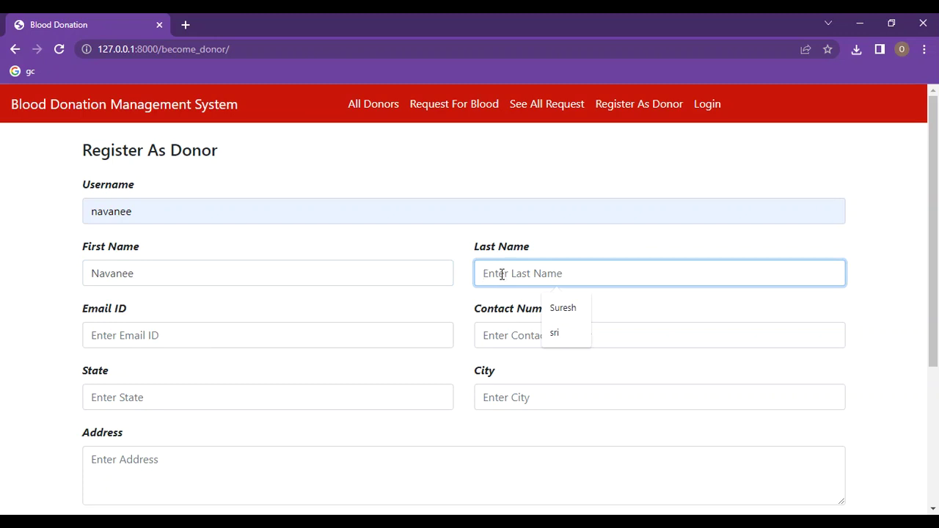
left_click(231, 342)
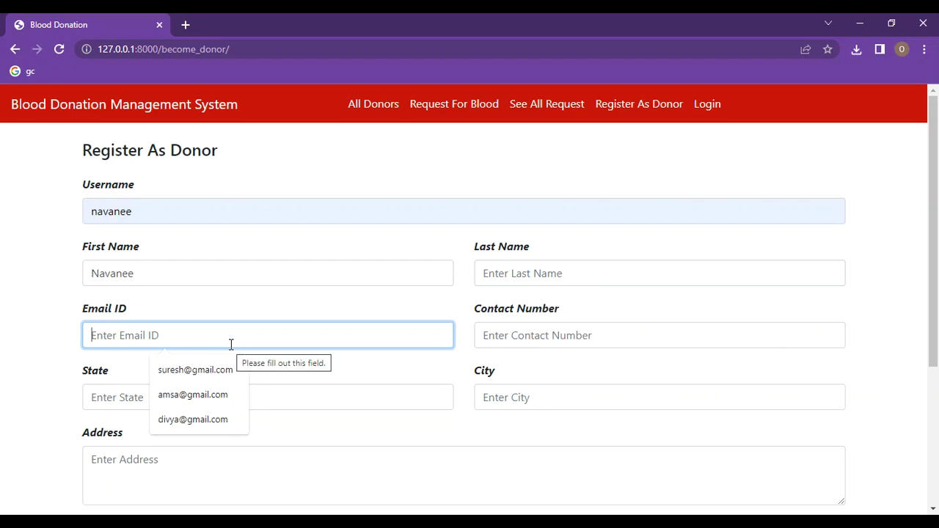
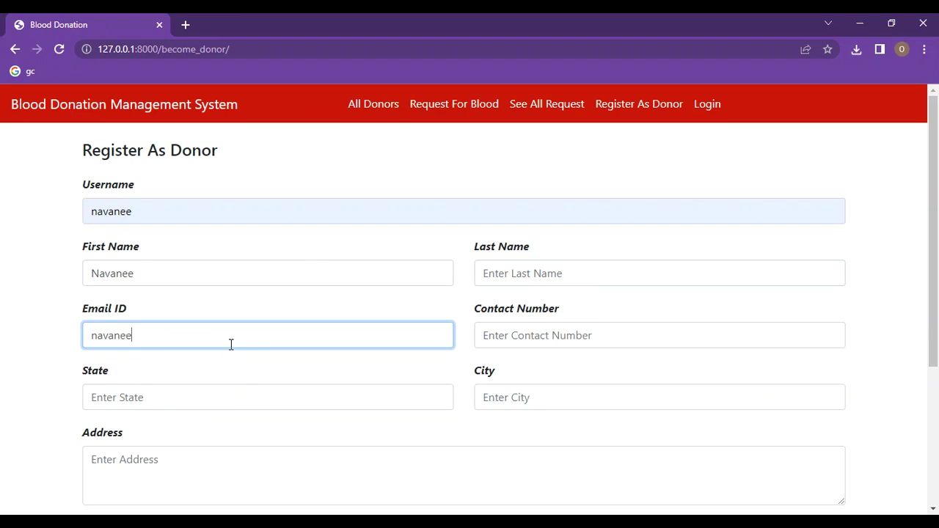
left_click(145, 403)
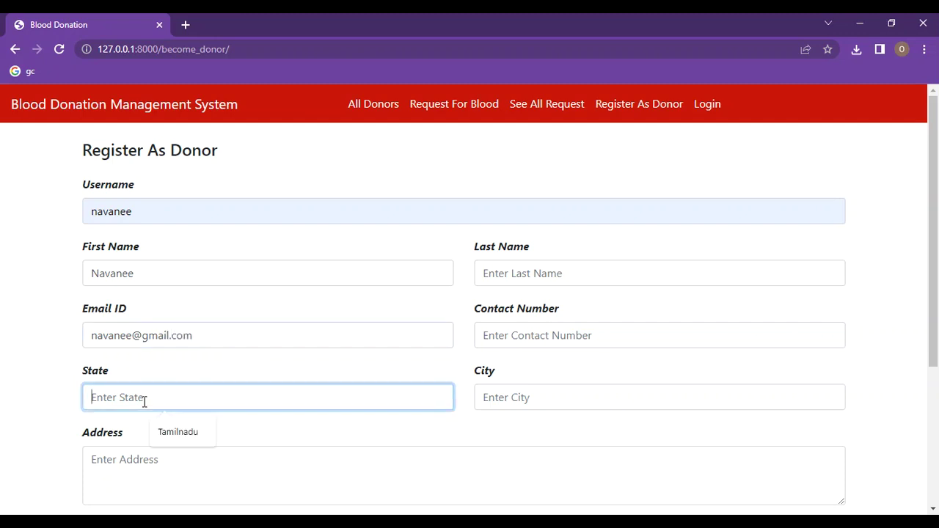
left_click(172, 438)
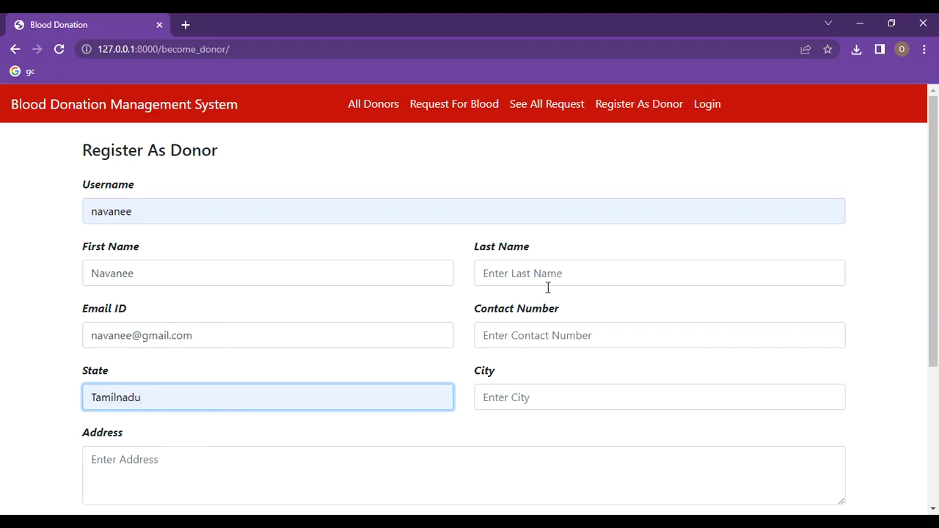
left_click(519, 336)
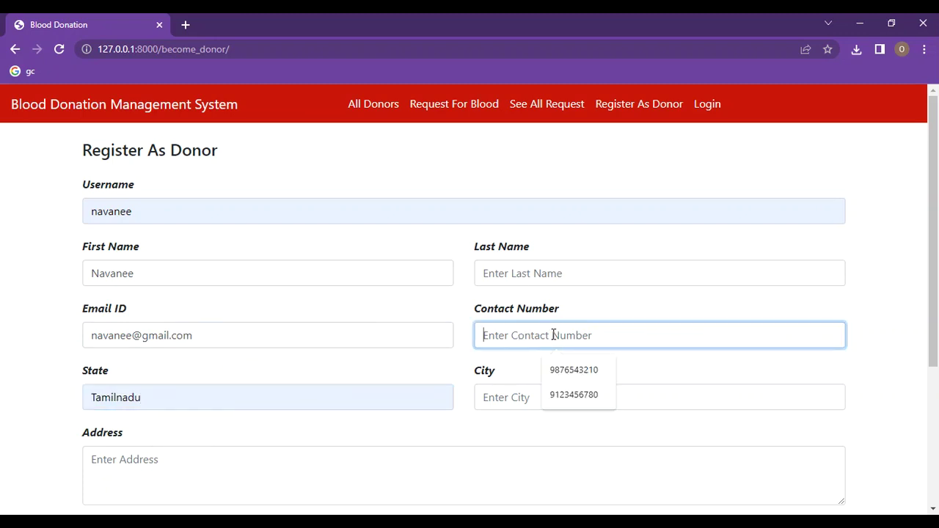
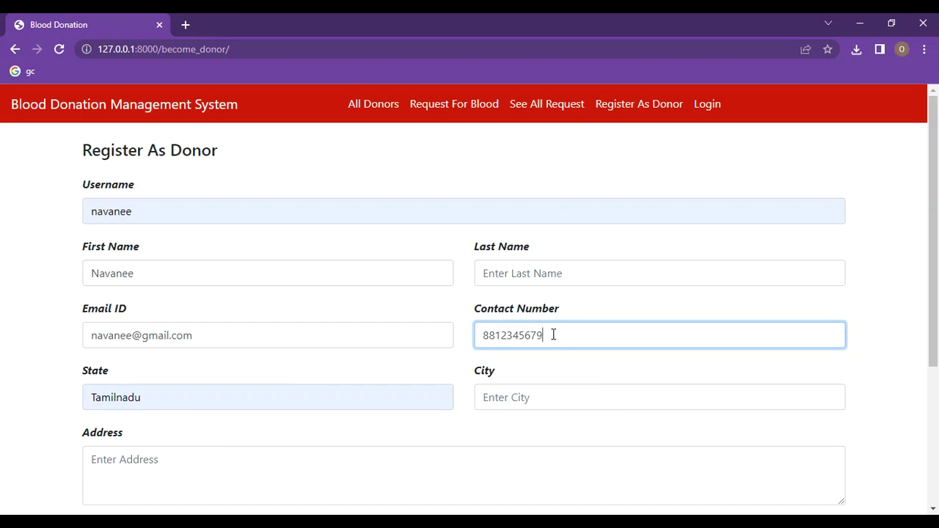
Step: Set the city to Chennai from the suggestion and type the donor's address
left_click(555, 397)
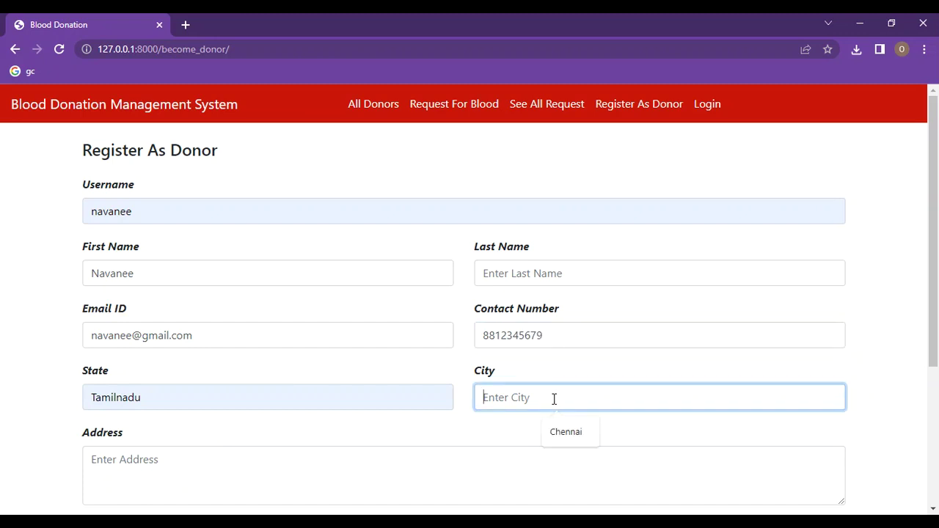
left_click(566, 434)
left_click(566, 434)
left_click(104, 459)
type("chennai")
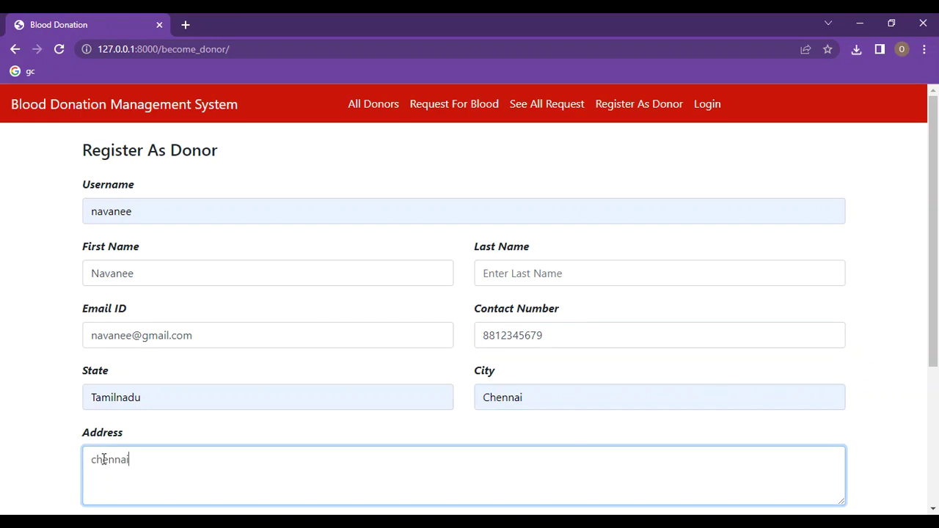
scroll(379, 433, "down", 3)
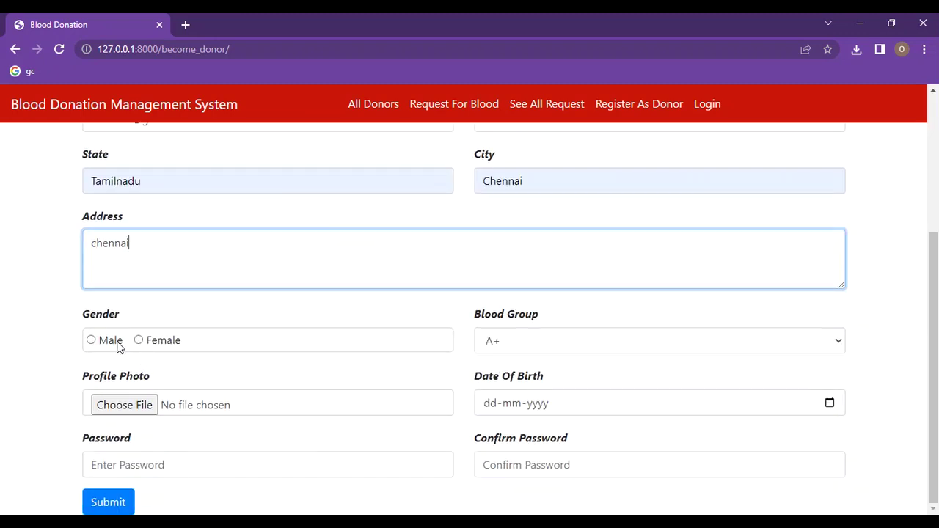
Step: Set the donor's gender to Male and keep blood group A+
left_click(93, 343)
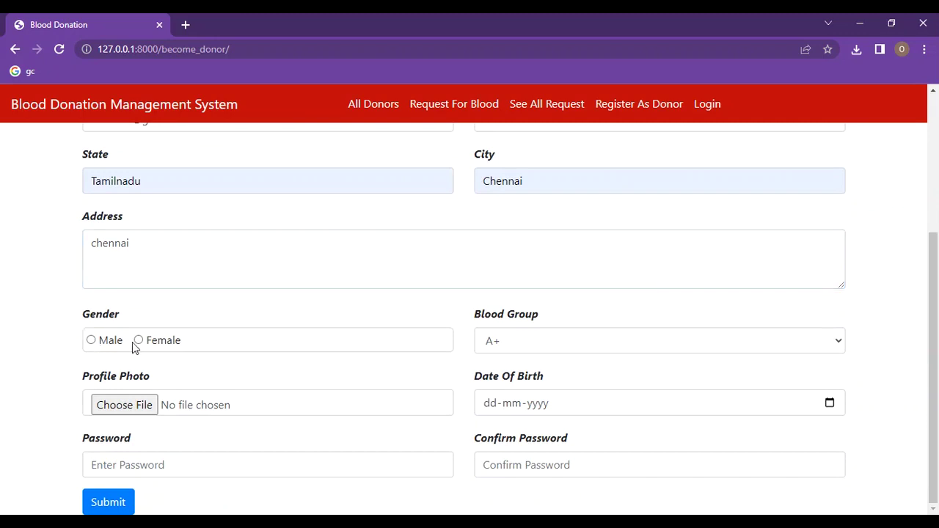
left_click(92, 342)
left_click(837, 346)
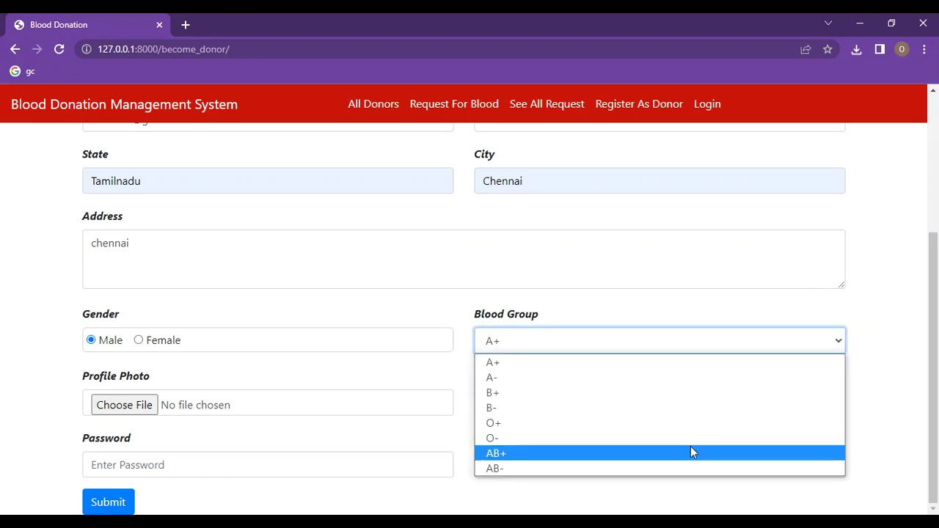
left_click(688, 365)
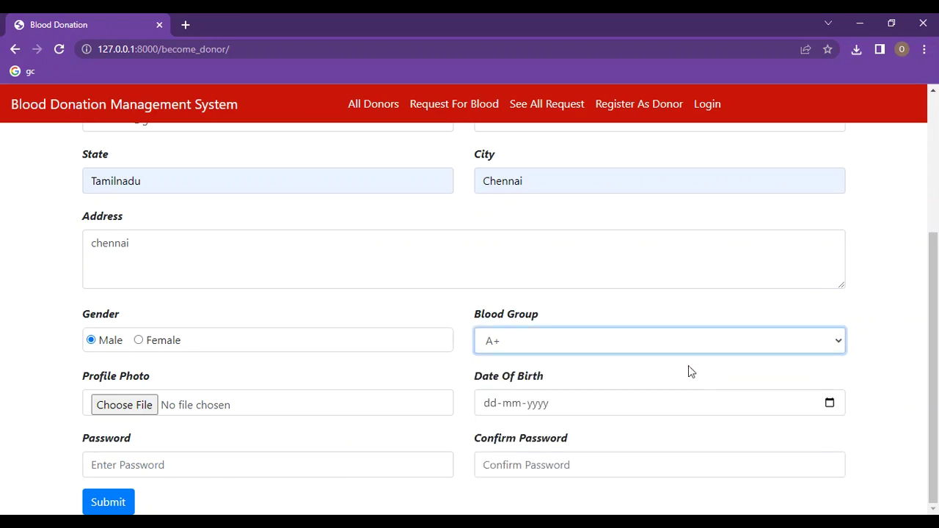
Step: Attach user_icon_400x472.png as the donor's profile photo
left_click(178, 409)
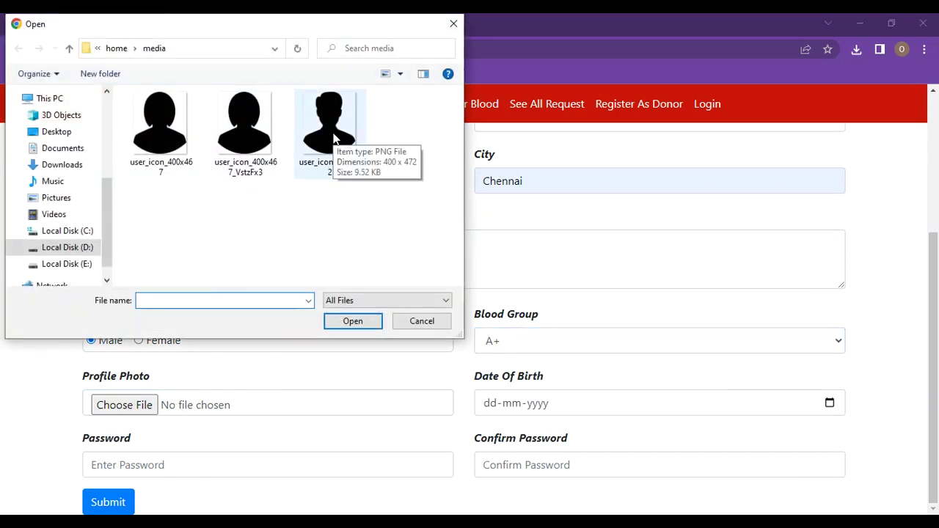
left_click(334, 138)
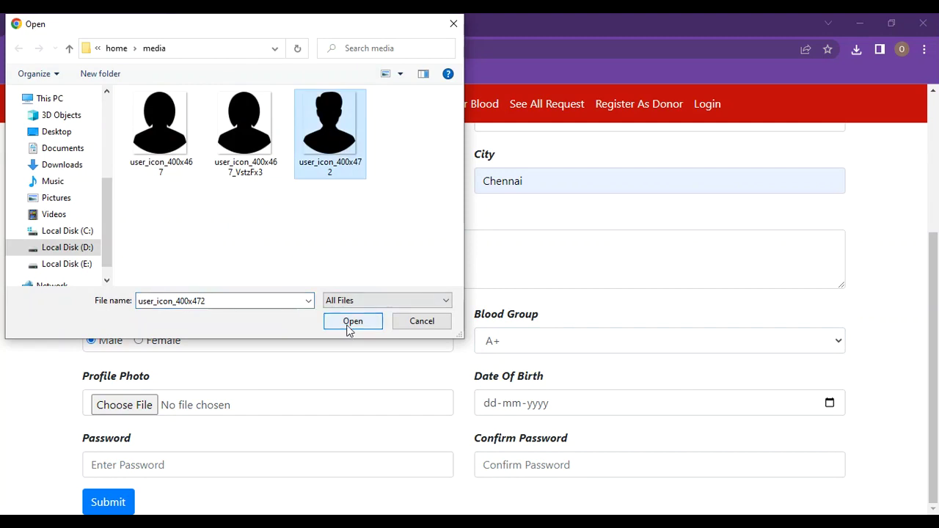
left_click(351, 323)
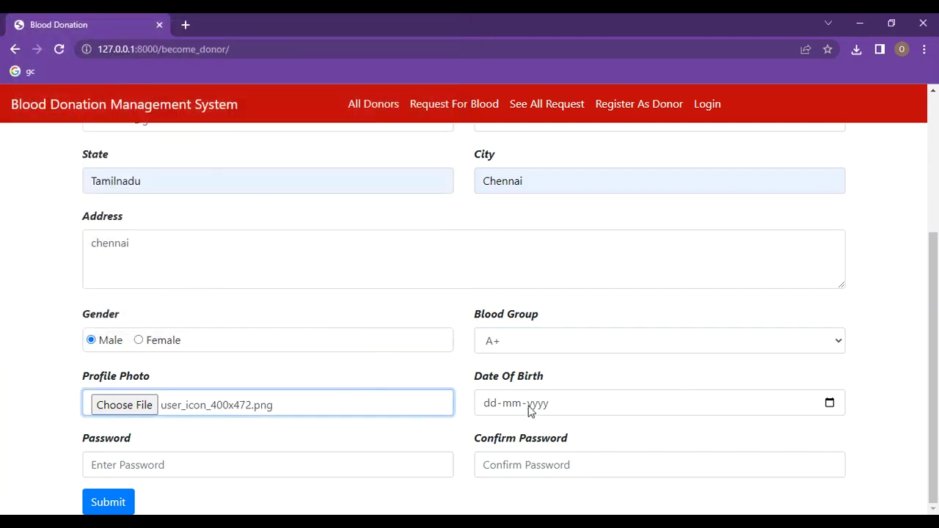
left_click(829, 403)
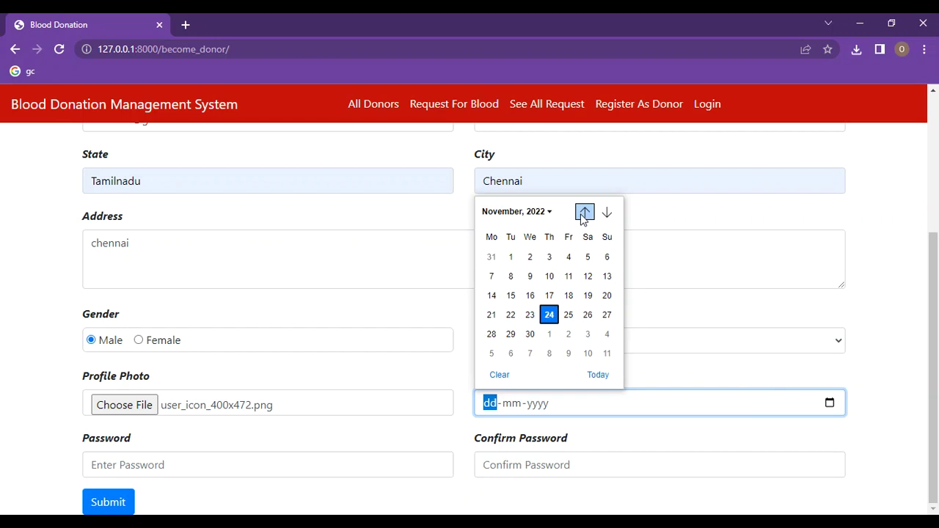
left_click(547, 213)
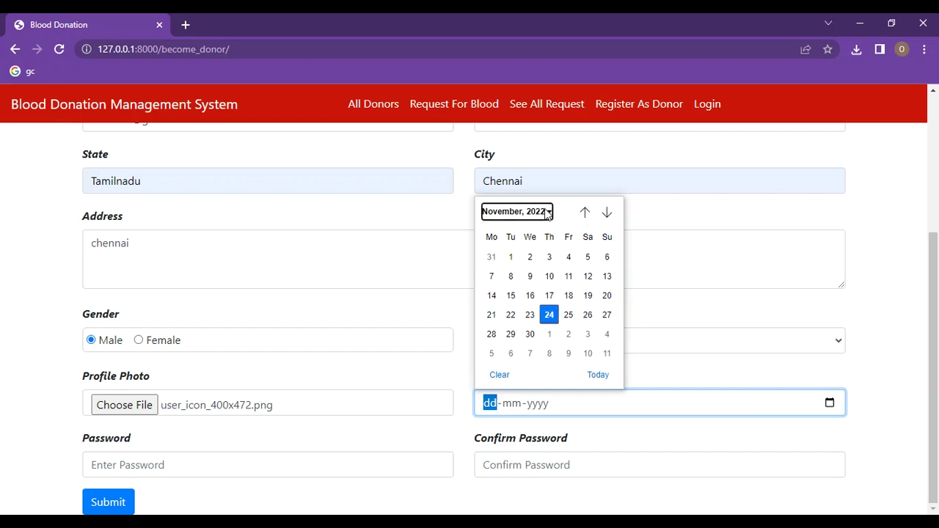
scroll(548, 272, "up", 3)
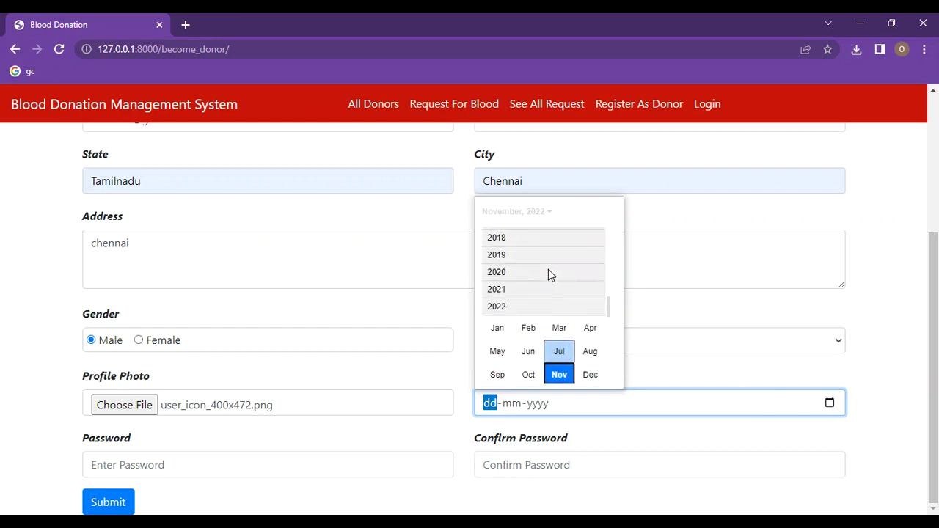
scroll(548, 270, "up", 5)
scroll(547, 267, "up", 5)
scroll(547, 270, "up", 2)
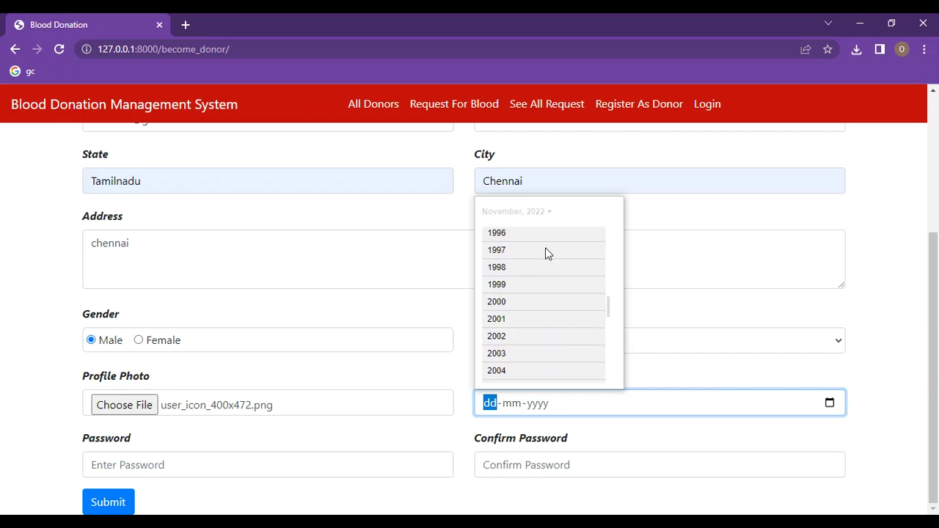
left_click(545, 251)
left_click(496, 324)
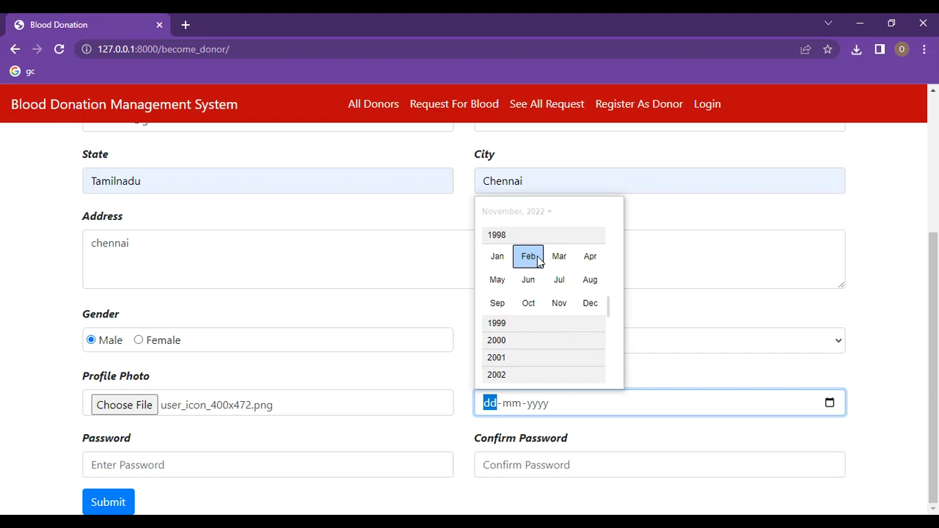
left_click(556, 258)
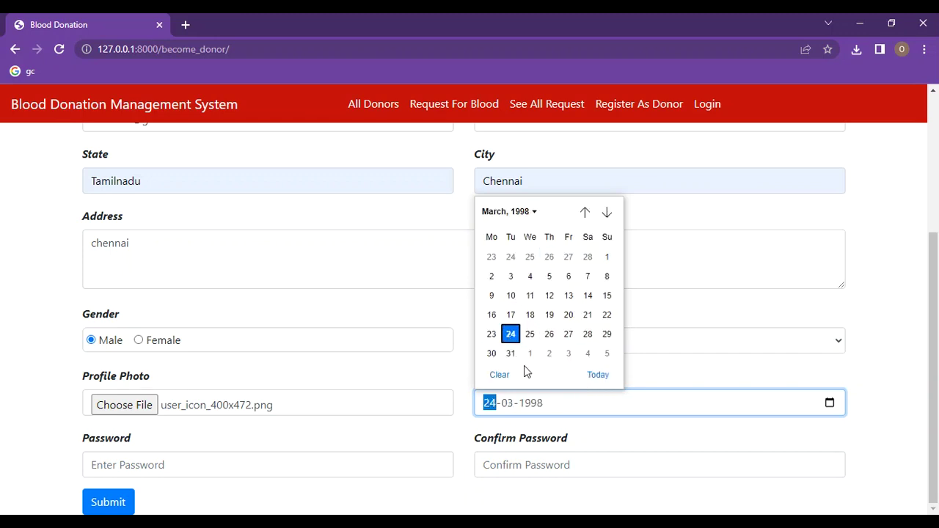
left_click(511, 335)
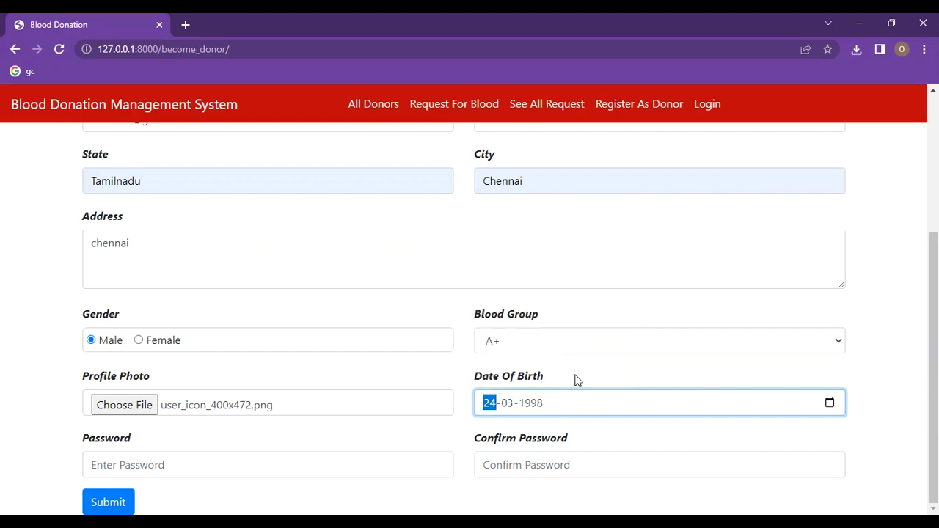
Step: Type the donor's password in Password and again in Confirm Password
left_click(225, 464)
type("1")
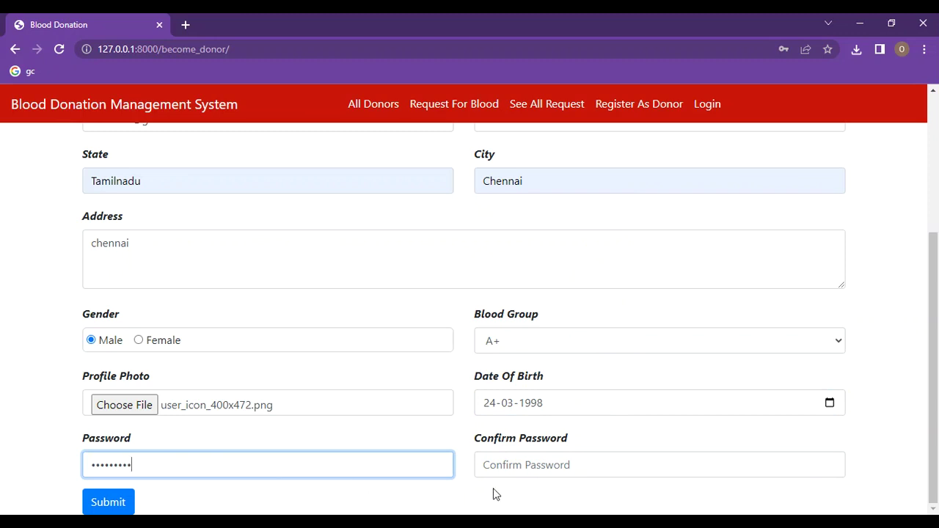
left_click(514, 461)
type("•")
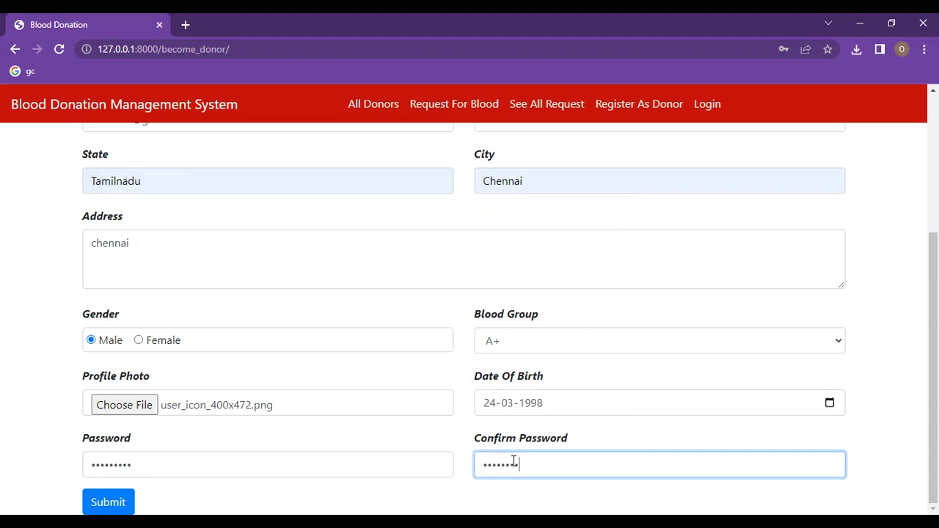
Step: Submit, add the missing last name flagged by validation, and resubmit the registration
left_click(118, 503)
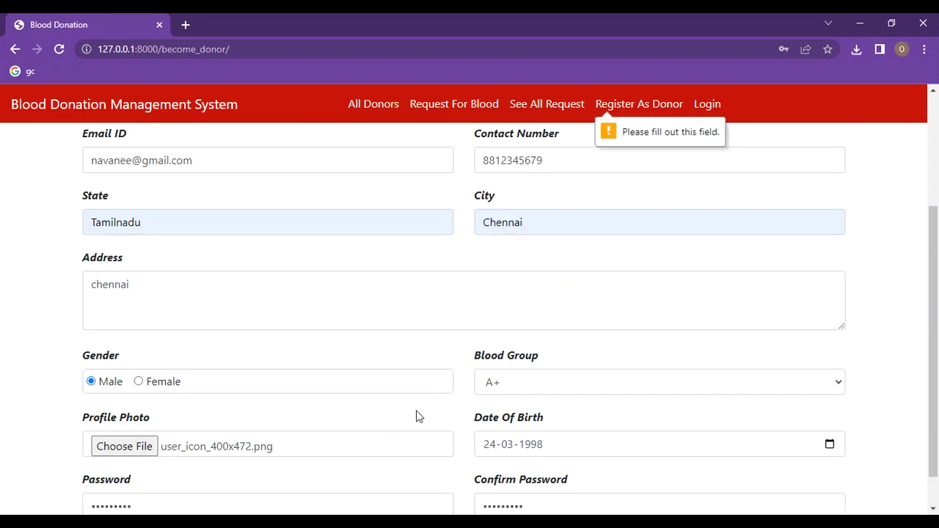
scroll(551, 234, "up", 2)
scroll(551, 235, "up", 1)
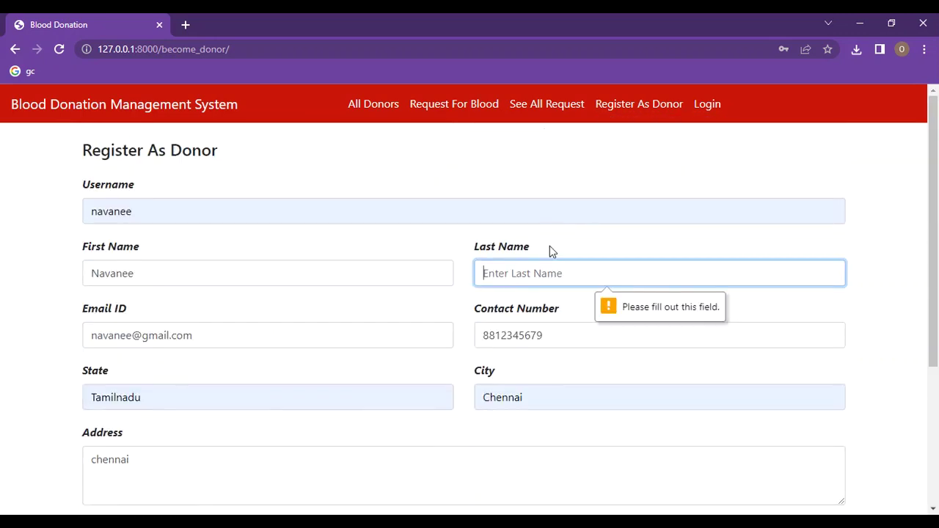
left_click(537, 273)
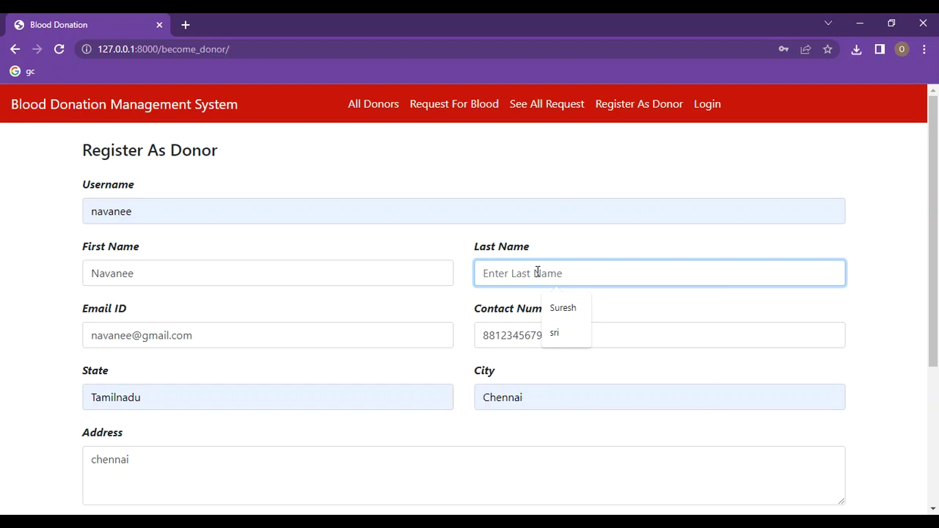
type("R")
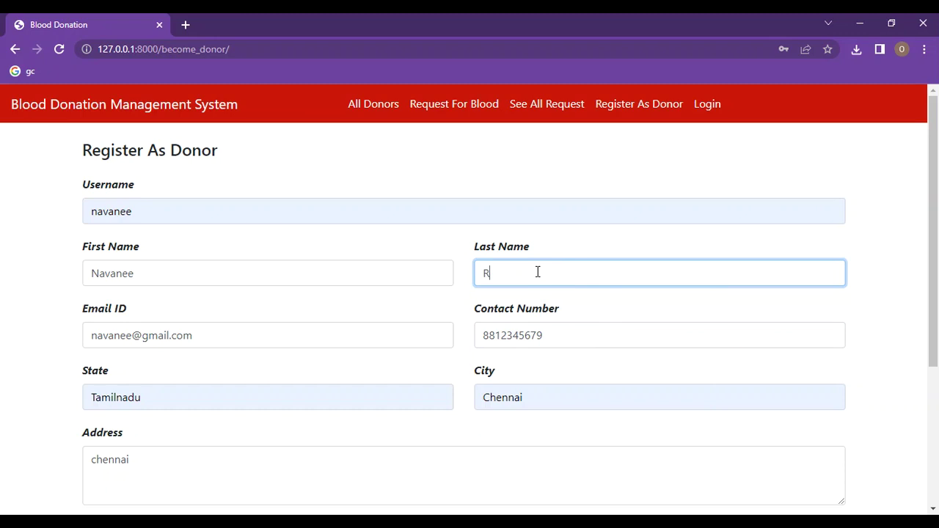
scroll(569, 323, "down", 3)
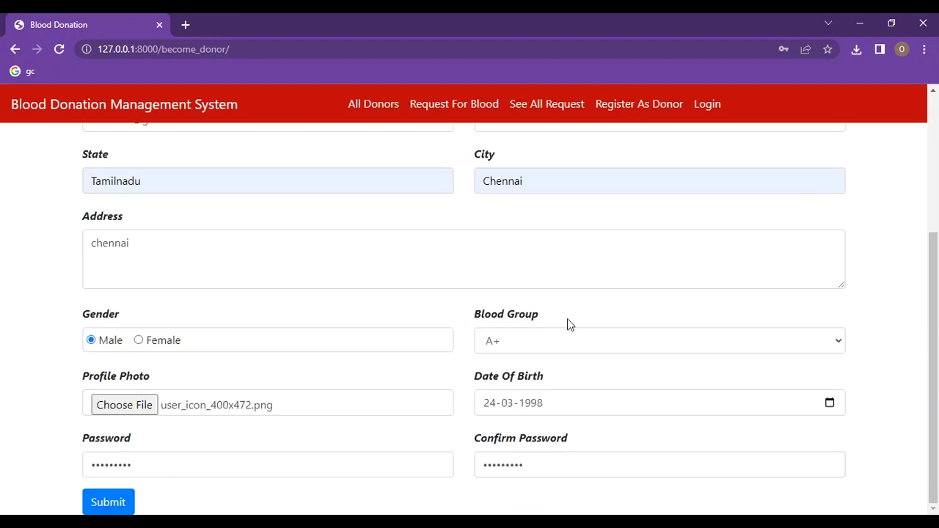
left_click(121, 502)
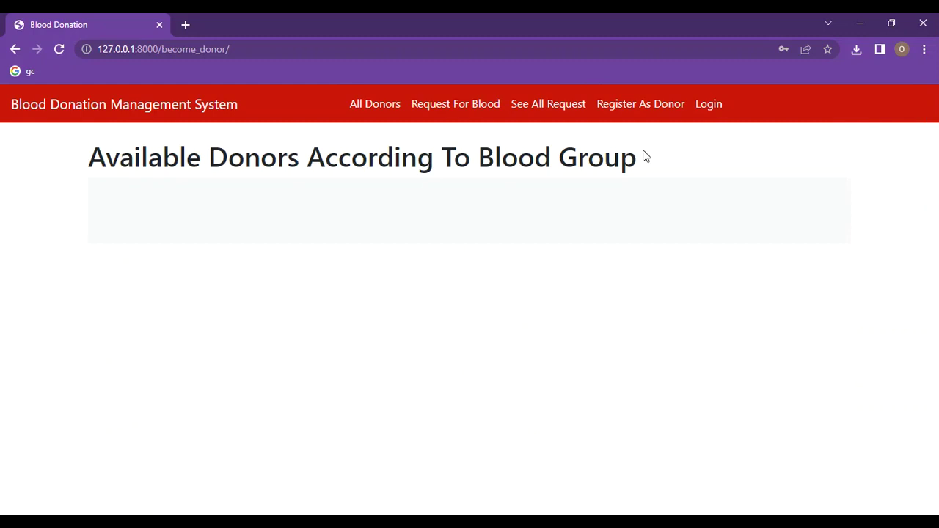
Step: Verify the new donor in the A+ donor list and details, then go to Request For Blood
left_click(614, 103)
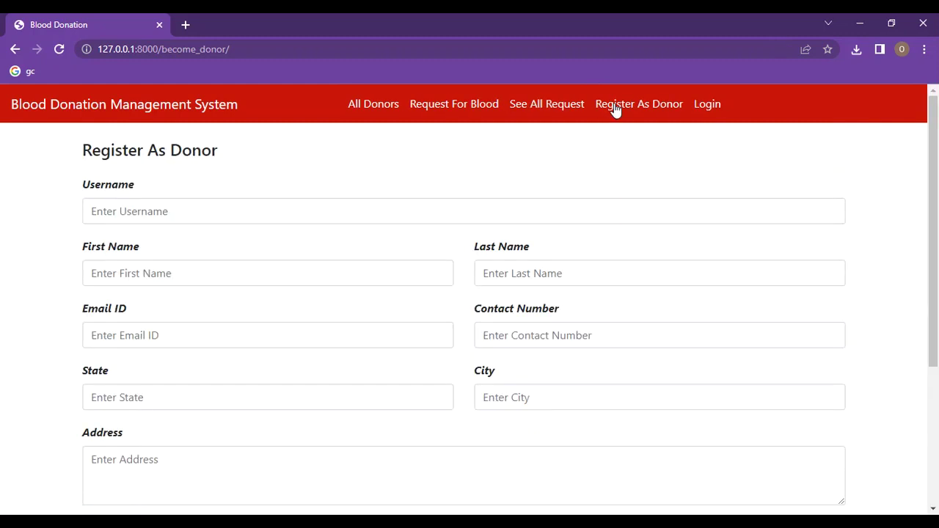
left_click(376, 107)
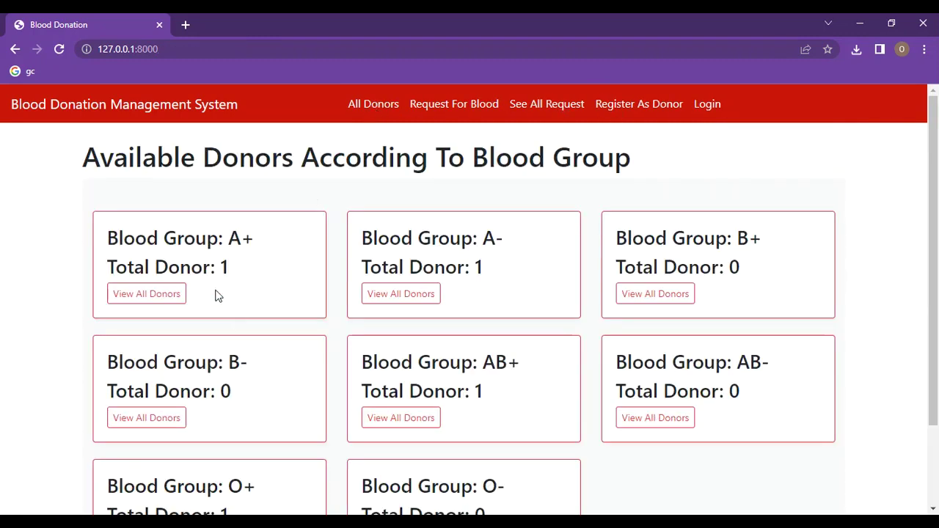
left_click(154, 299)
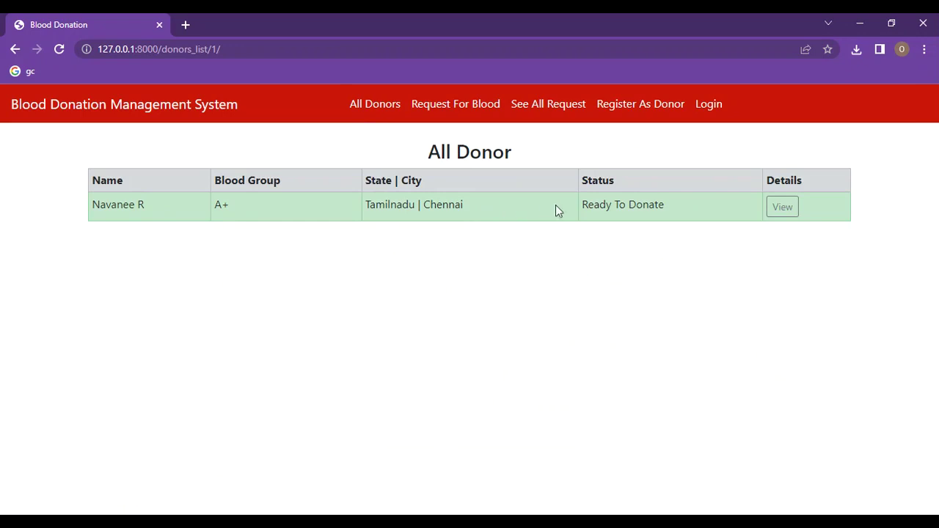
left_click(784, 210)
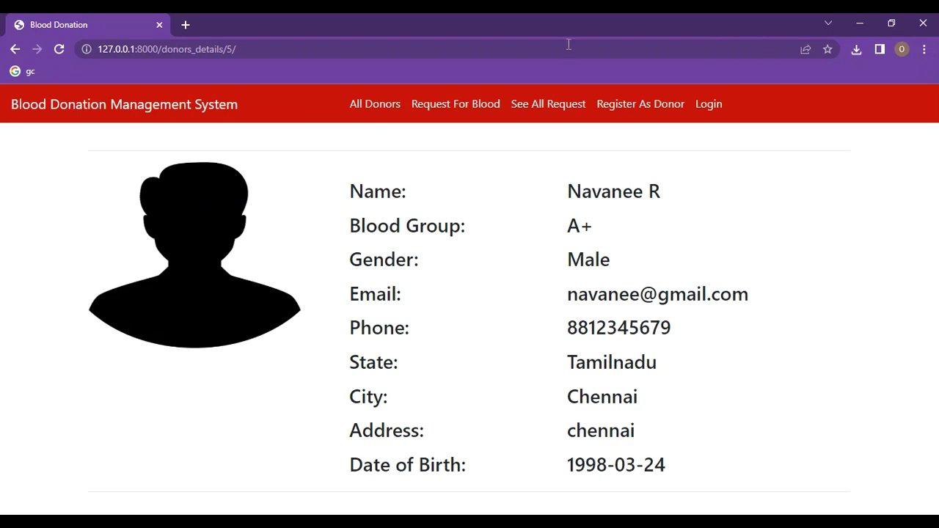
left_click(388, 105)
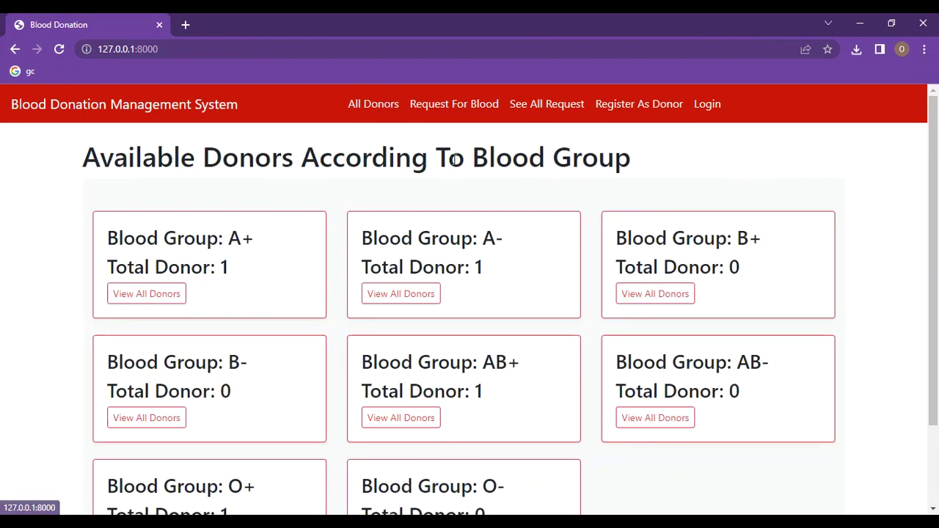
left_click(468, 110)
Step: Enter the requester's full name, e-mail and contact number
left_click(168, 220)
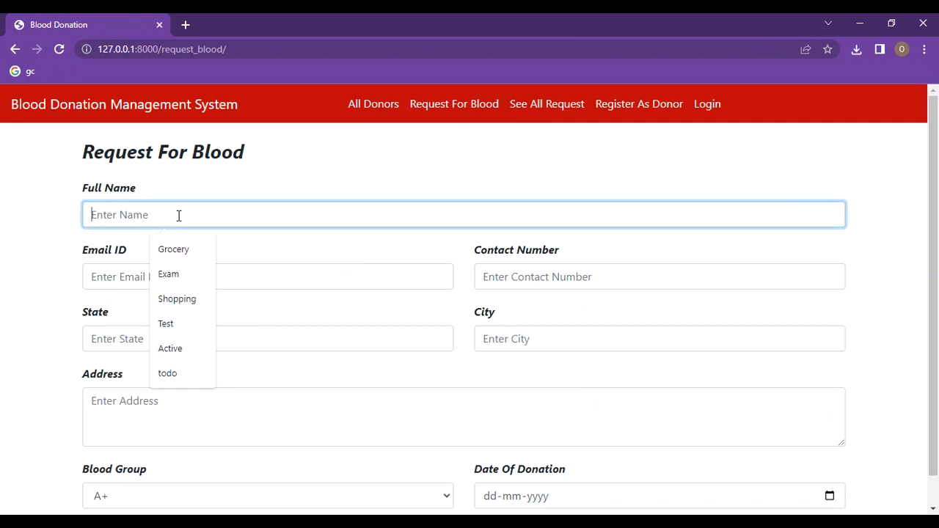
type("a")
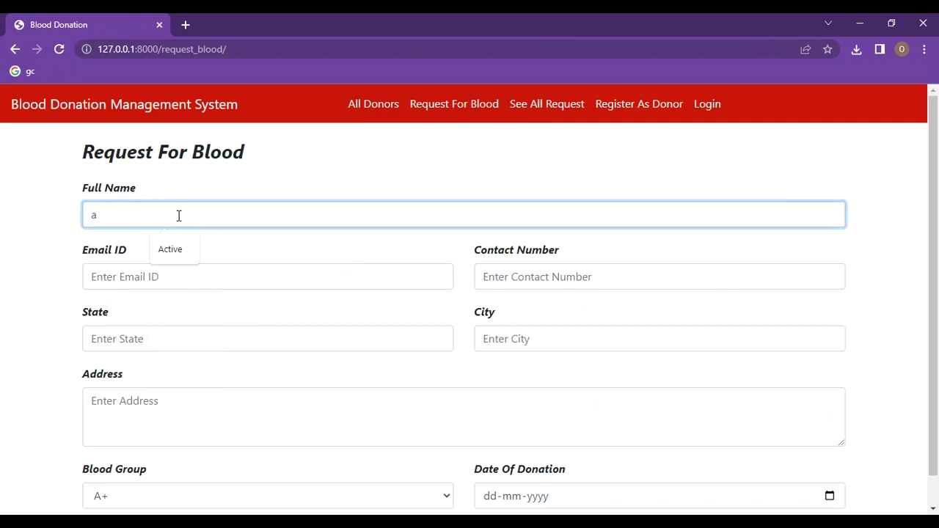
key("BackSpace")
type("Amsa")
left_click(160, 276)
left_click(195, 339)
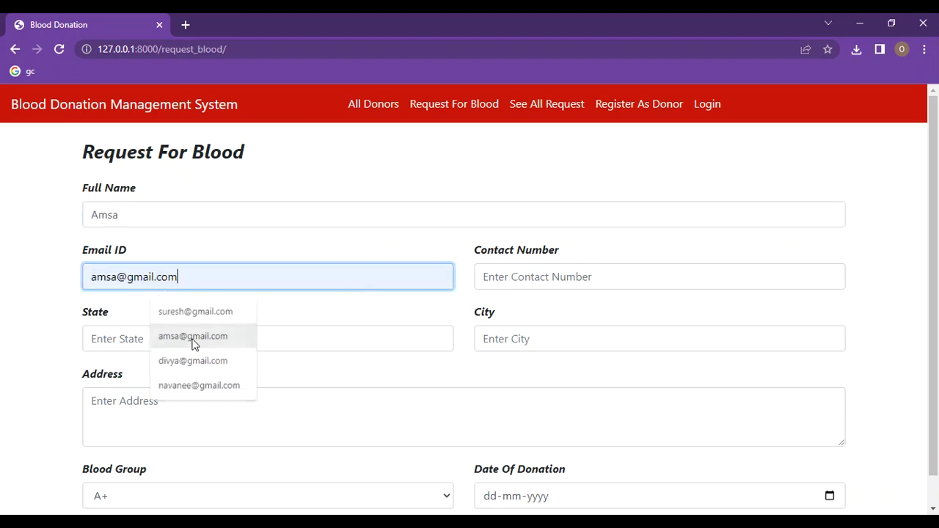
left_click(534, 277)
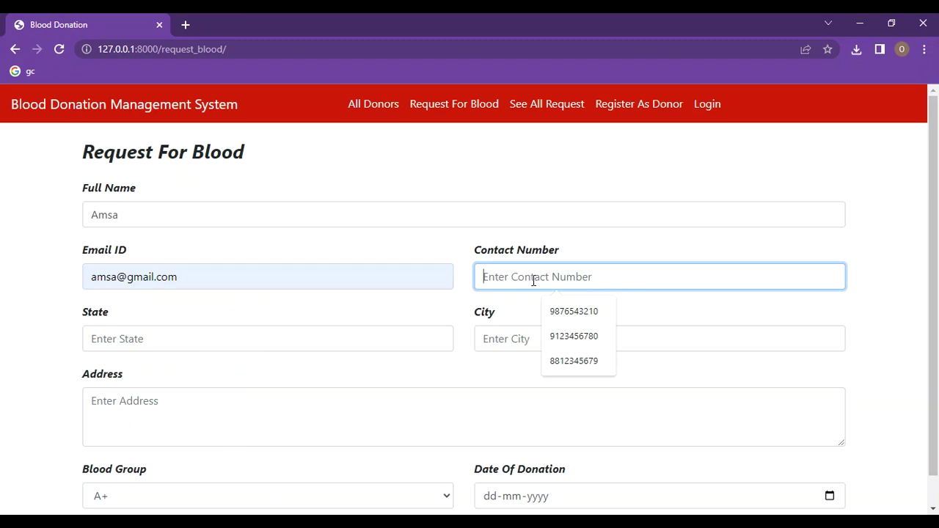
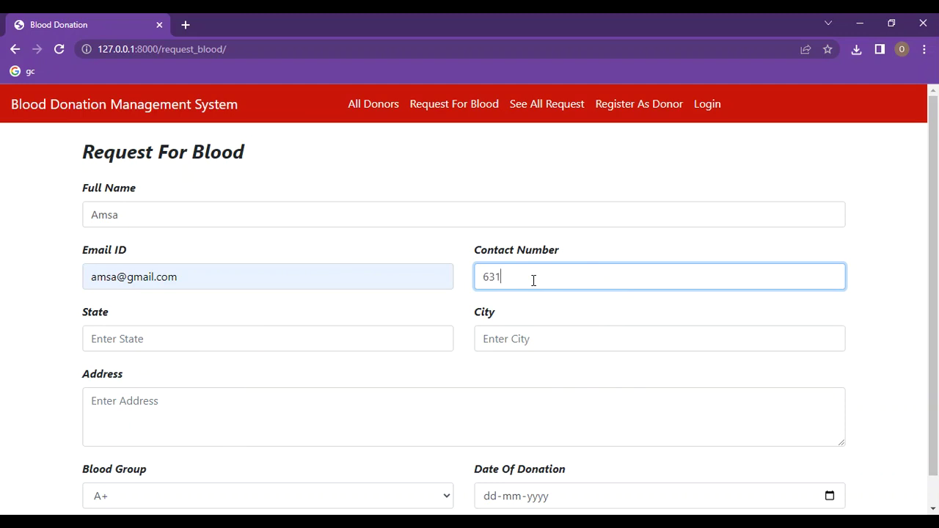
Step: Fill the request's state Tamilnadu, city Chennai and an address
left_click(205, 339)
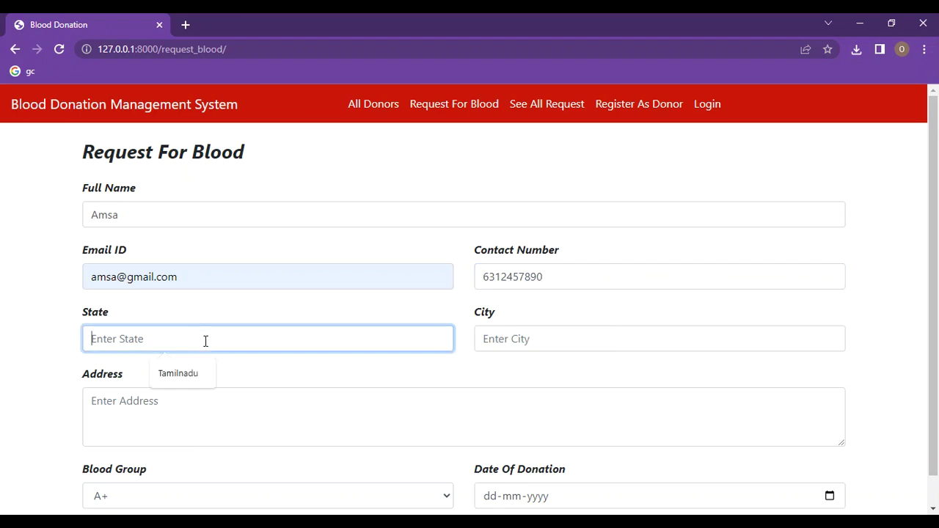
left_click(189, 377)
left_click(482, 340)
left_click(565, 374)
left_click(157, 398)
type("chennai")
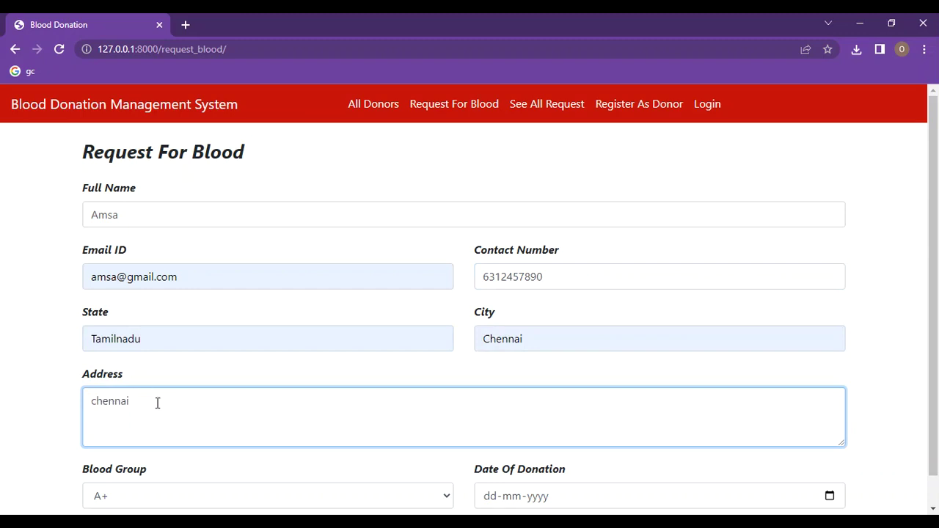
scroll(147, 506, "down", 1)
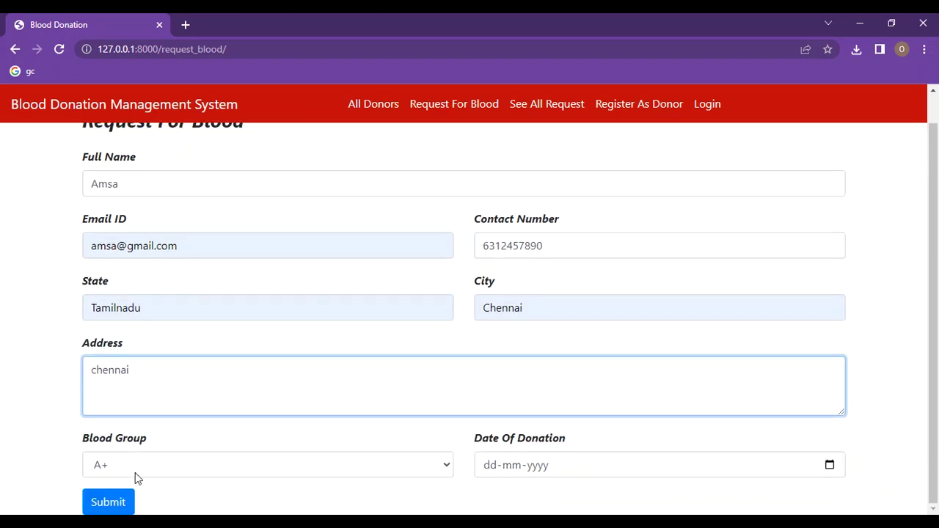
Step: Choose blood group AB+, date 30-11-2022, and submit the blood request
left_click(448, 469)
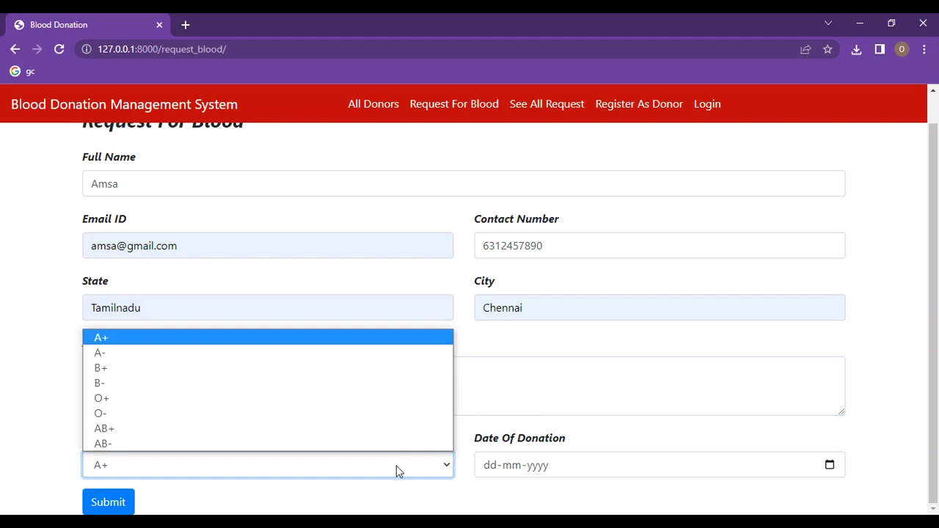
left_click(375, 429)
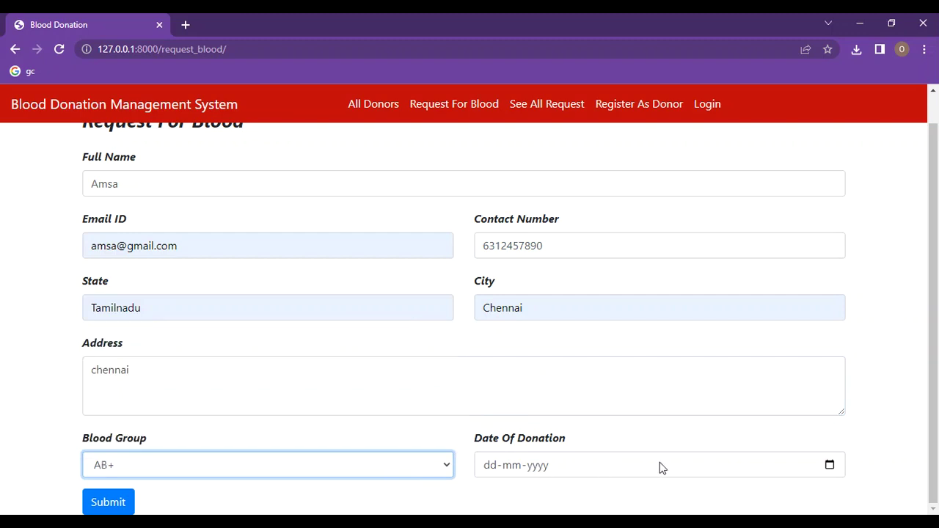
left_click(835, 465)
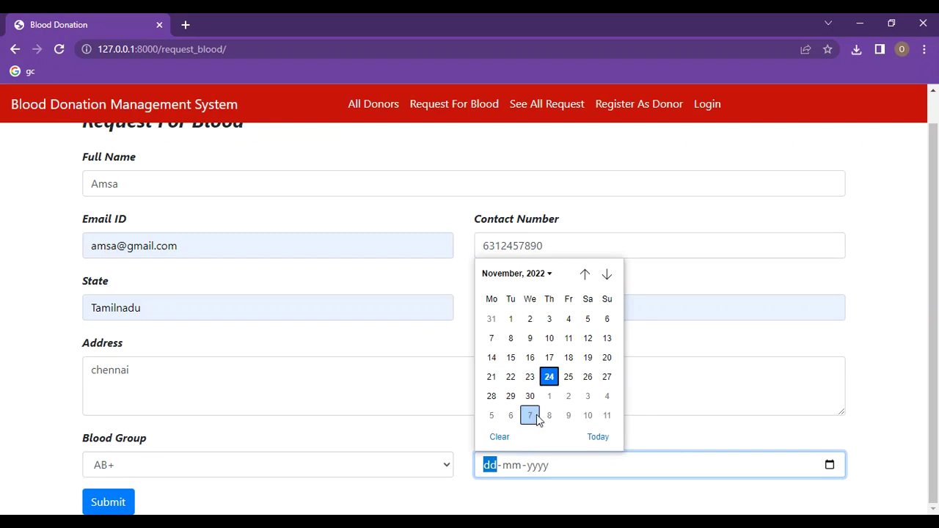
left_click(533, 400)
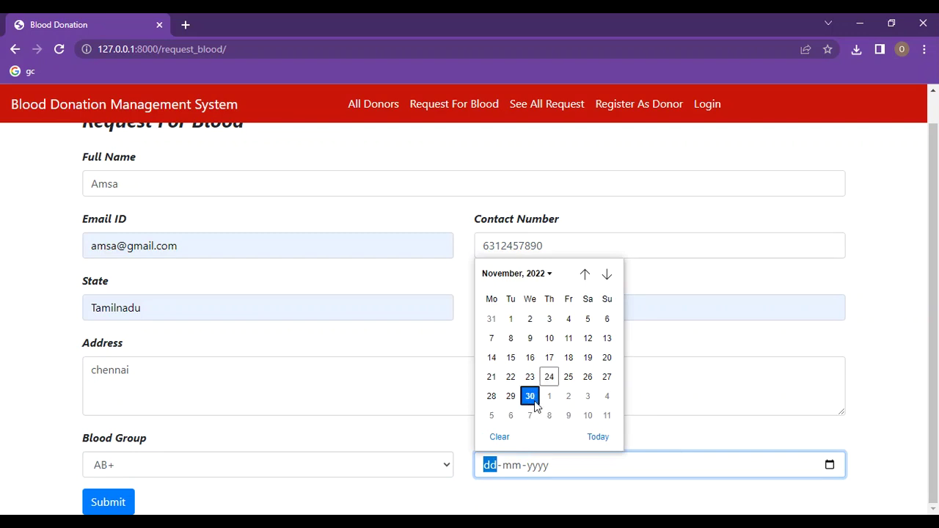
left_click(130, 492)
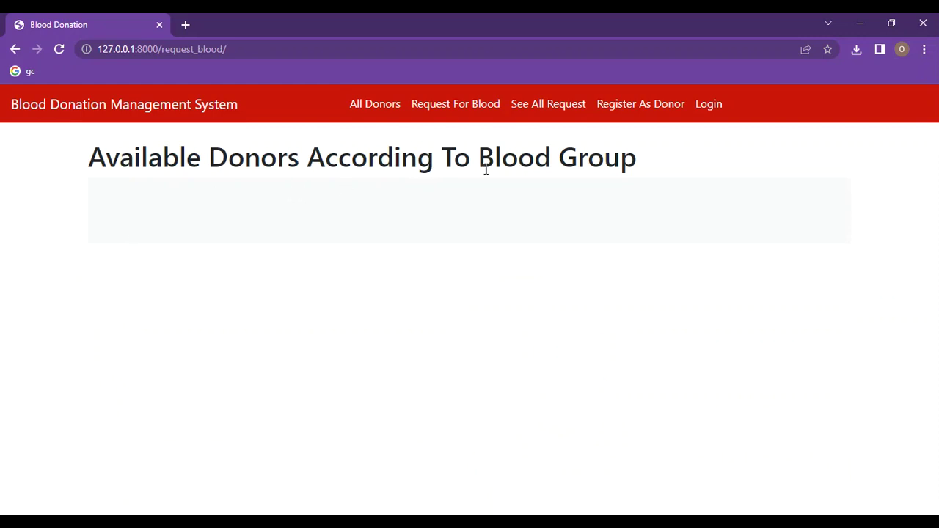
Step: Display the All Blood Requests table listing the new AB+ request for 2022-11-30
left_click(462, 103)
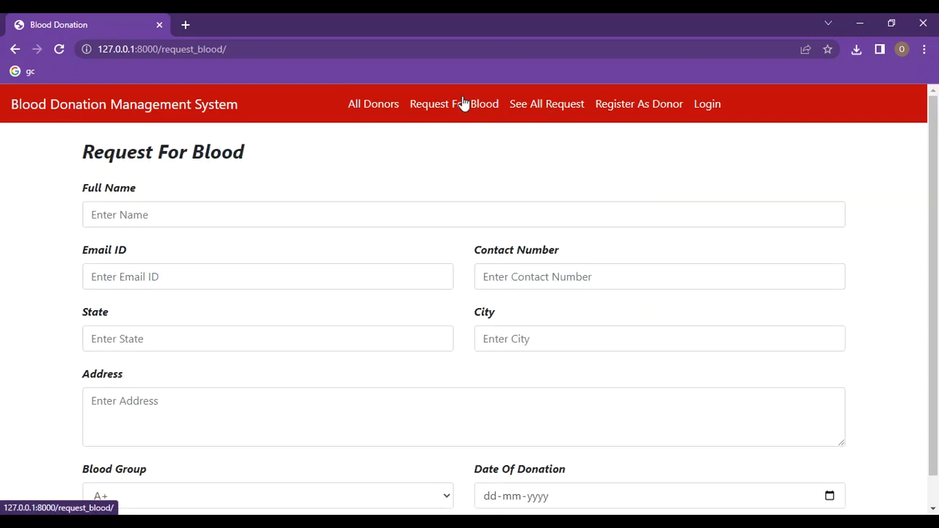
left_click(543, 105)
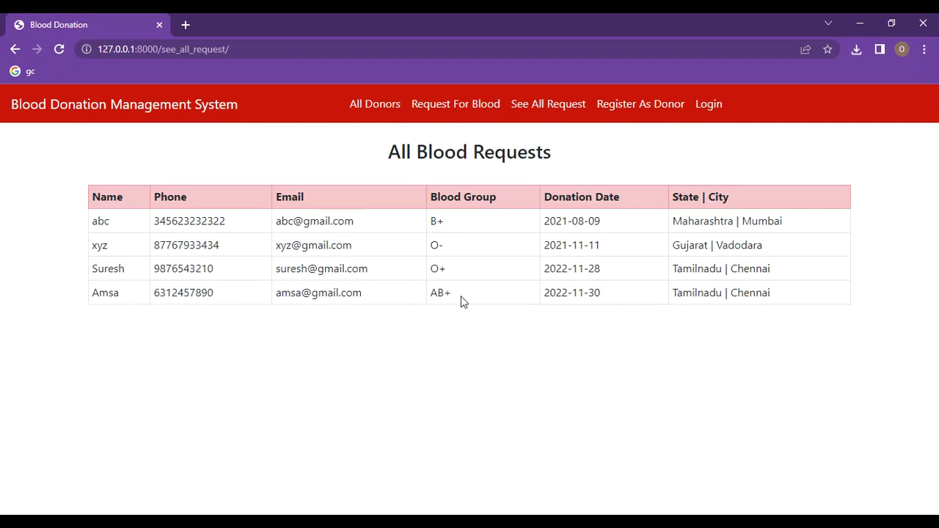
Step: Log in as the new donor with the saved username and password, reaching their A+ profile
left_click(710, 106)
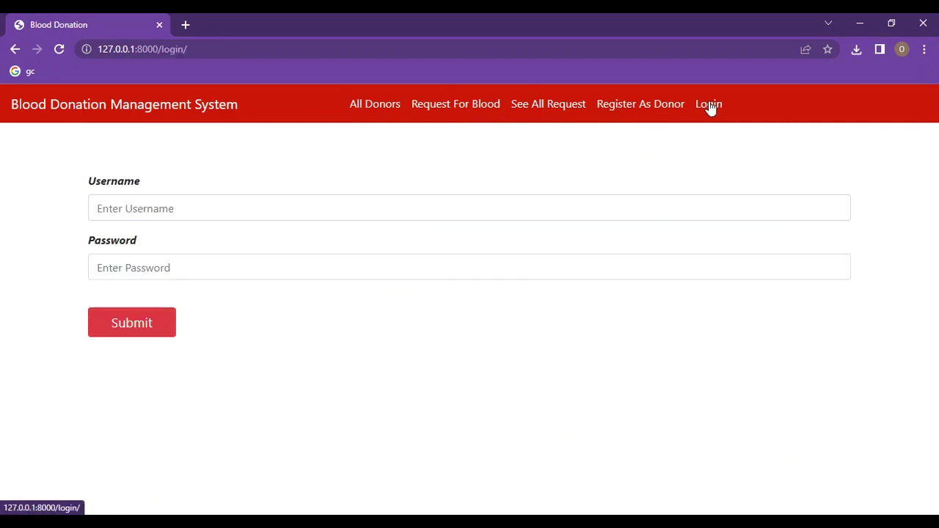
left_click(170, 207)
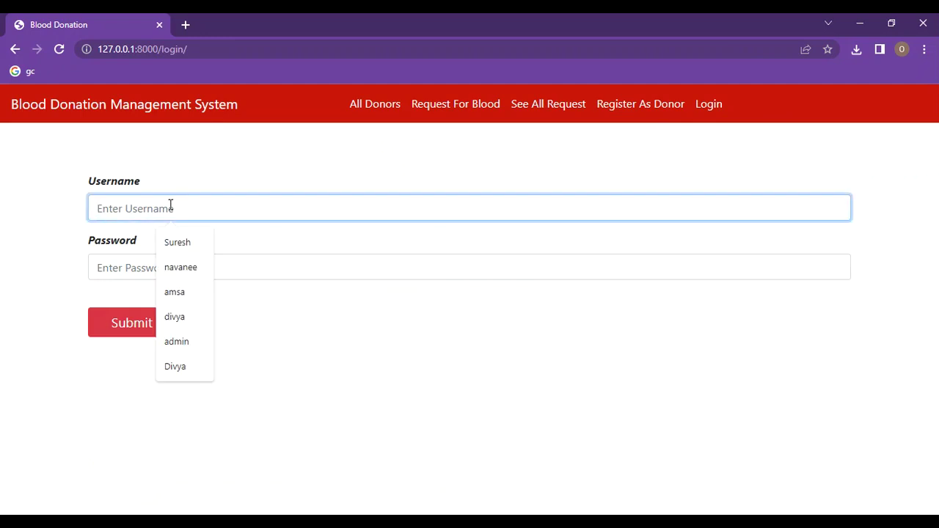
left_click(178, 267)
left_click(112, 271)
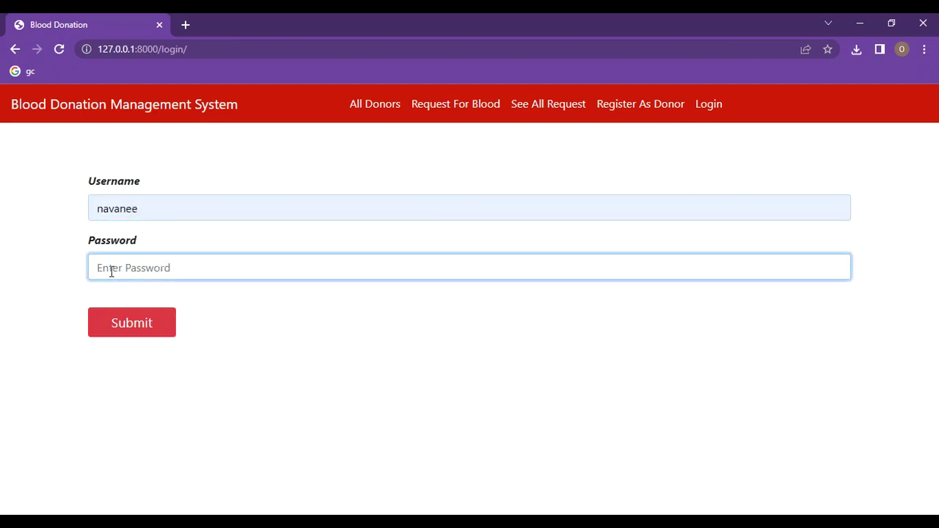
type("•")
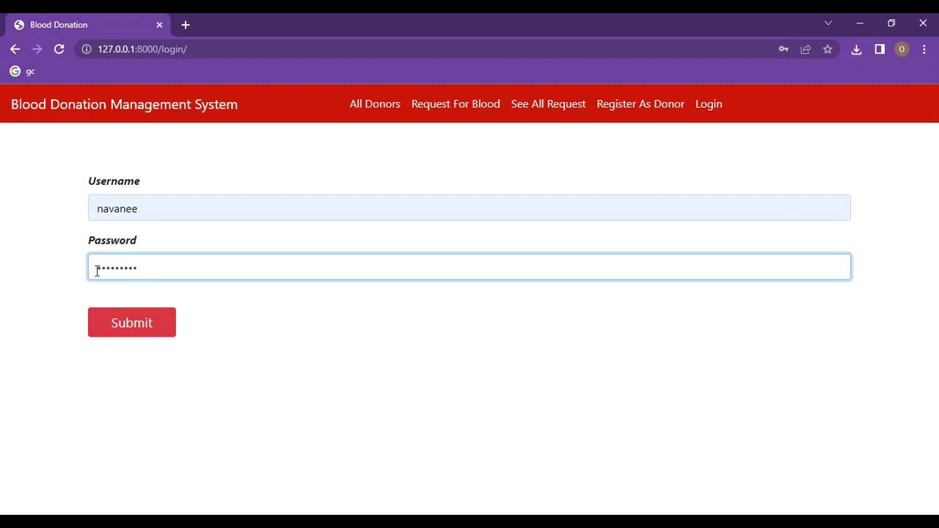
left_click(119, 332)
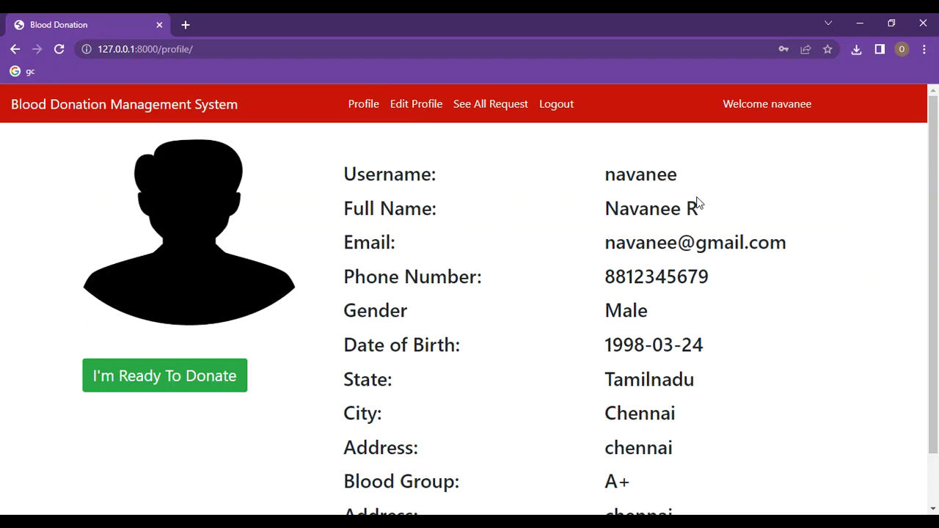
Step: Review the profile and Edit Profile form, then toggle I'm Ready To Donate off and back on
scroll(648, 286, "down", 1)
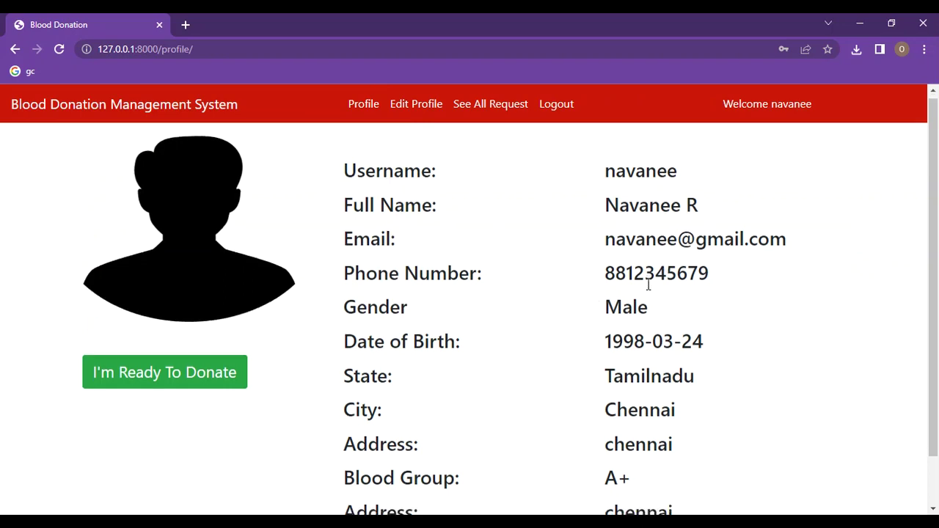
scroll(649, 287, "down", 1)
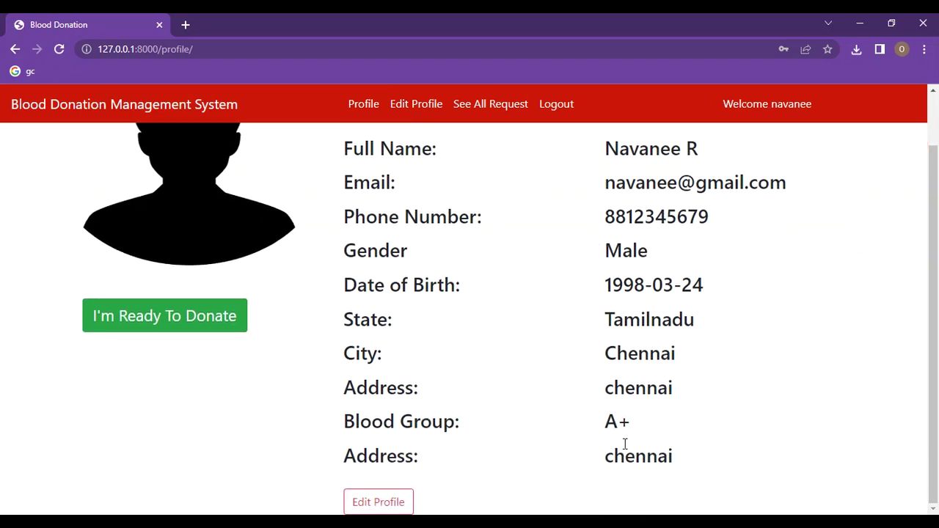
left_click(376, 503)
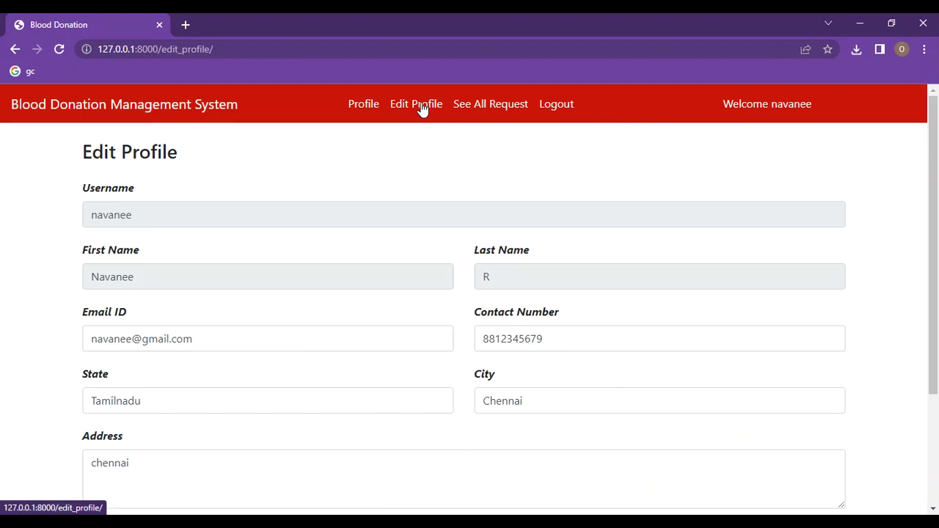
left_click(352, 107)
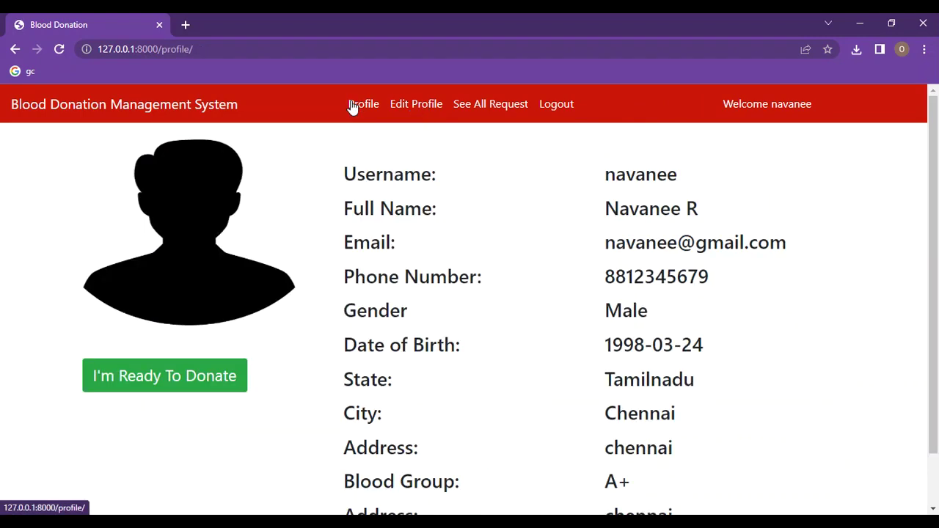
left_click(152, 387)
left_click(155, 375)
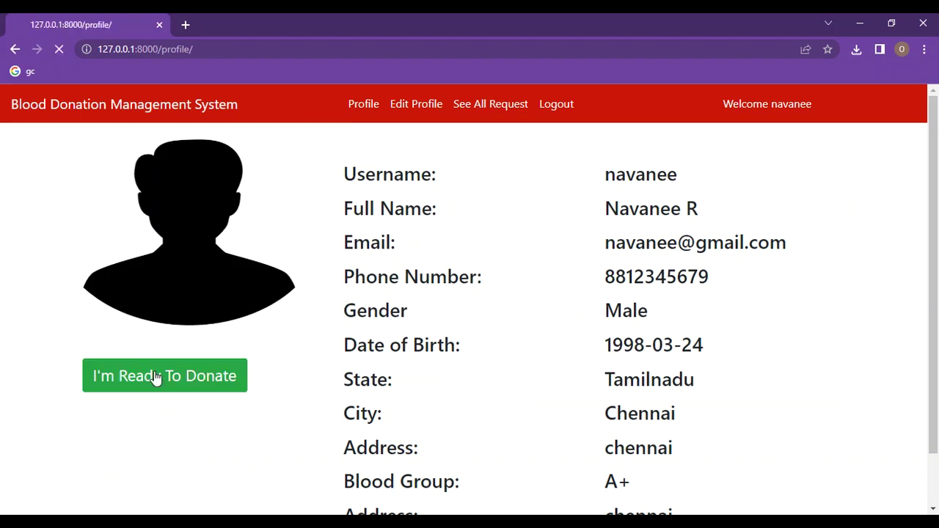
Step: View all blood requests while logged in, then go back to the donor's profile
left_click(509, 105)
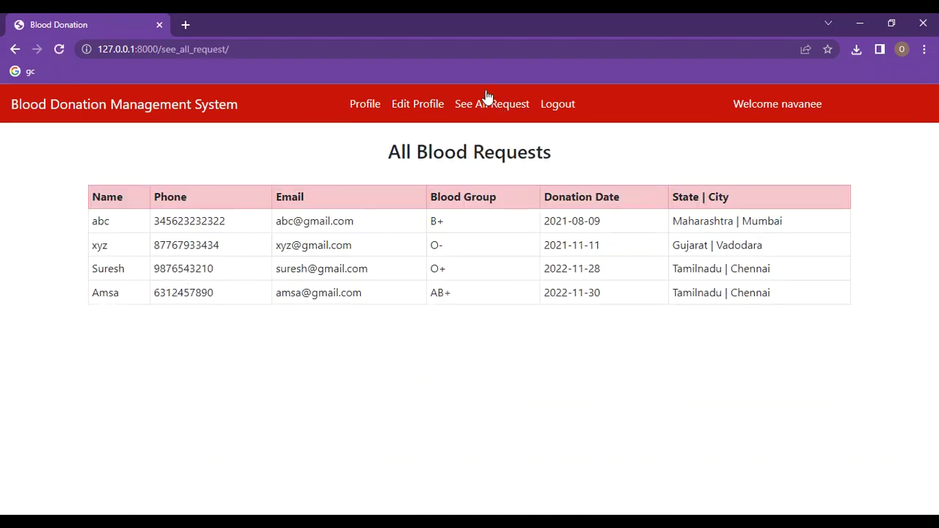
left_click(362, 103)
scroll(329, 306, "down", 1)
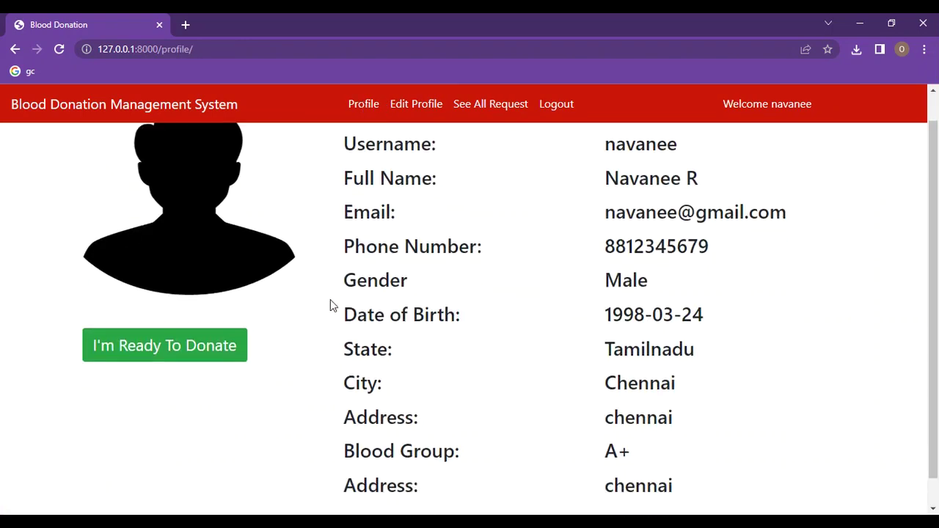
scroll(312, 295, "up", 1)
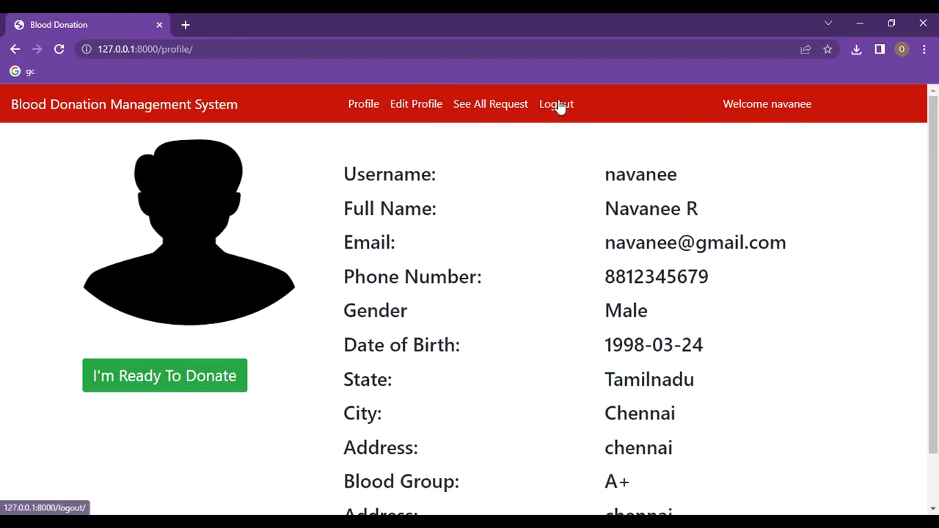
Step: Log out of the donor account to the public donors-by-blood-group page
left_click(557, 104)
scroll(501, 308, "down", 2)
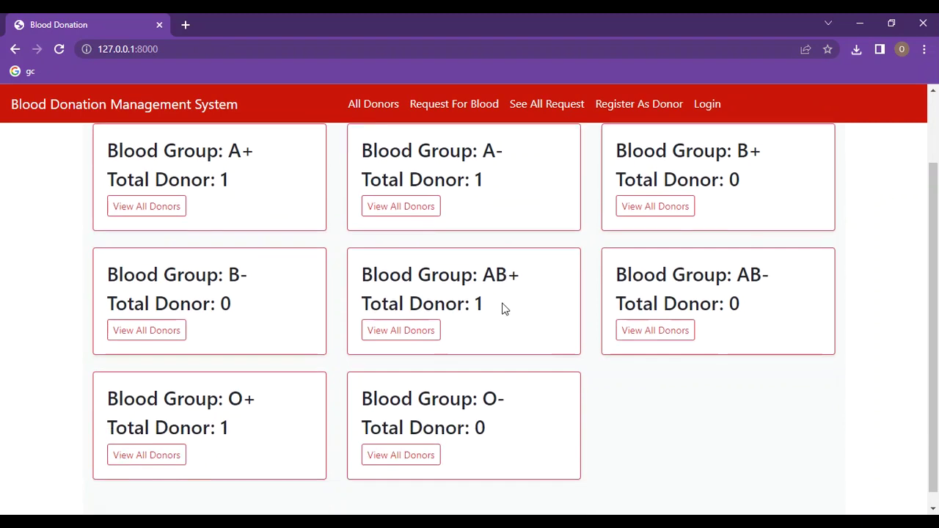
scroll(503, 311, "up", 2)
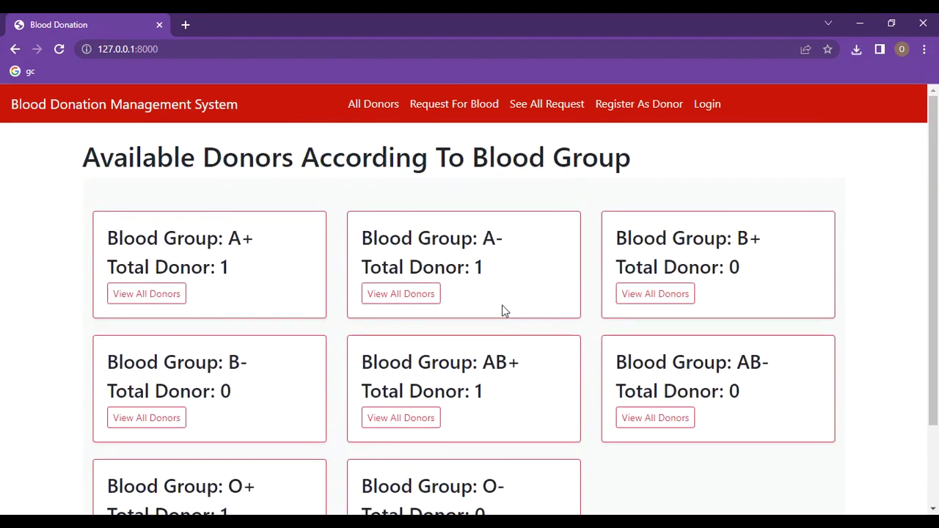